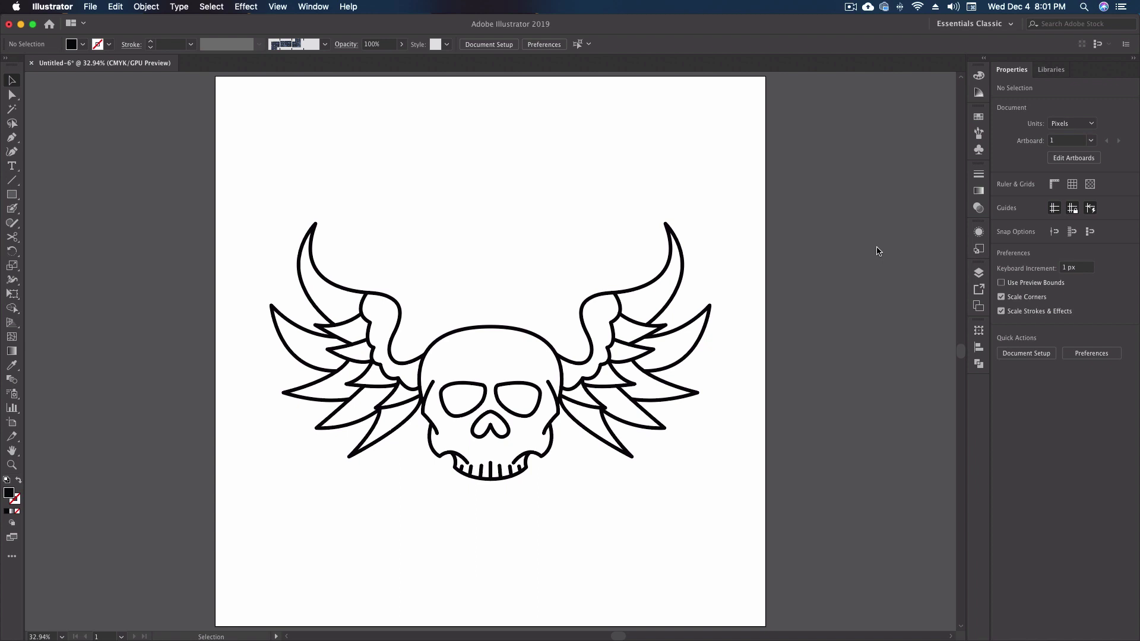
pyautogui.hotkey('shift', 'b')
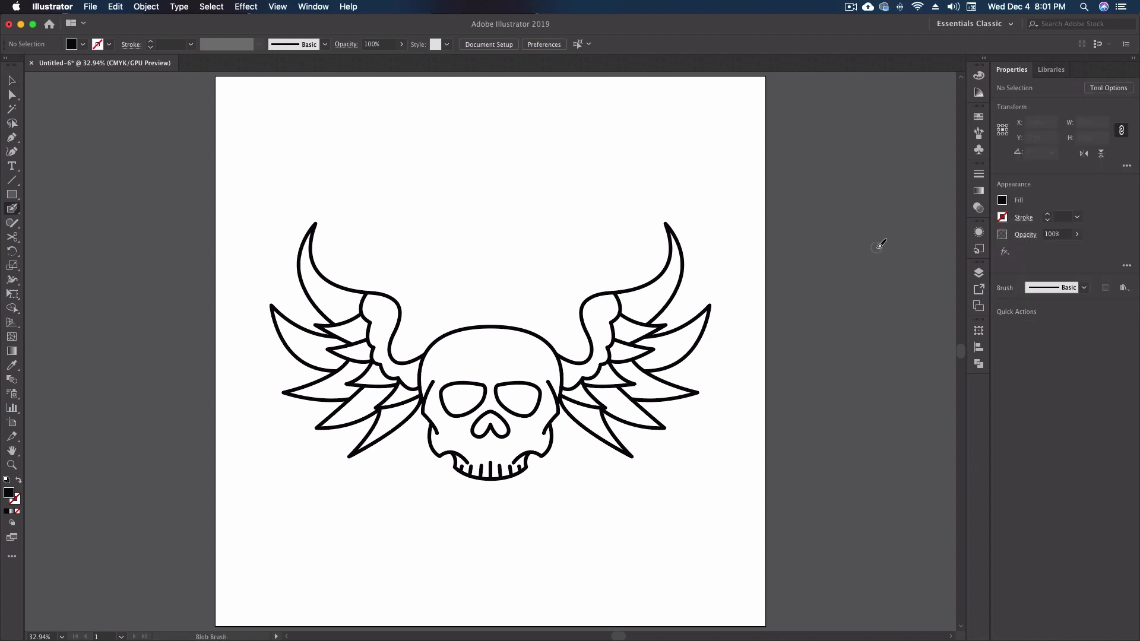
pyautogui.click(12, 209)
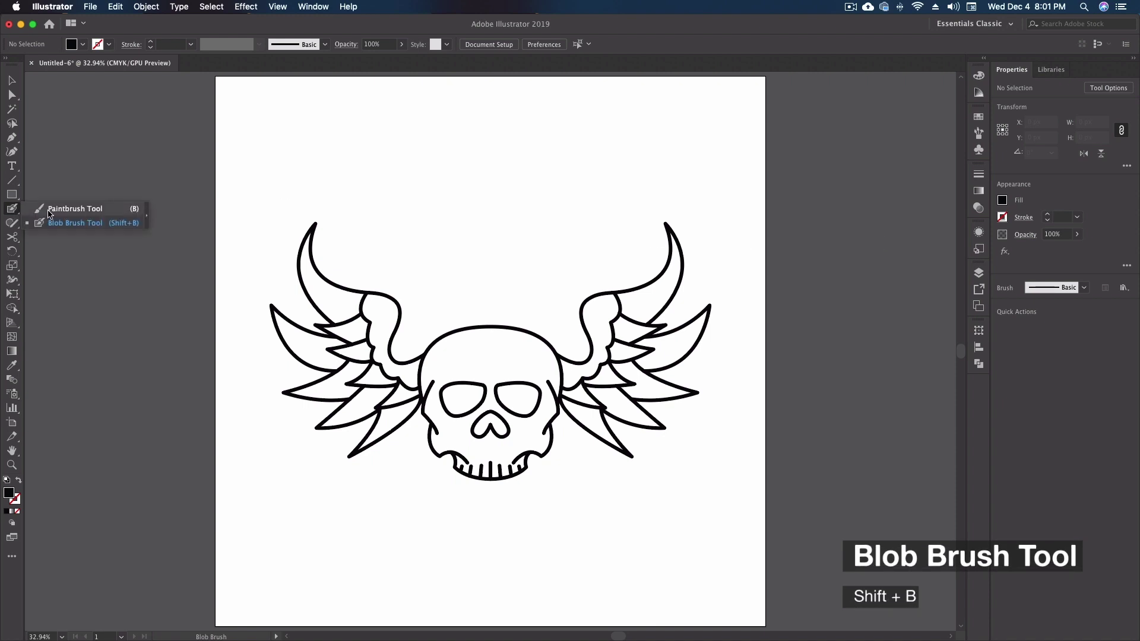
pyautogui.click(77, 225)
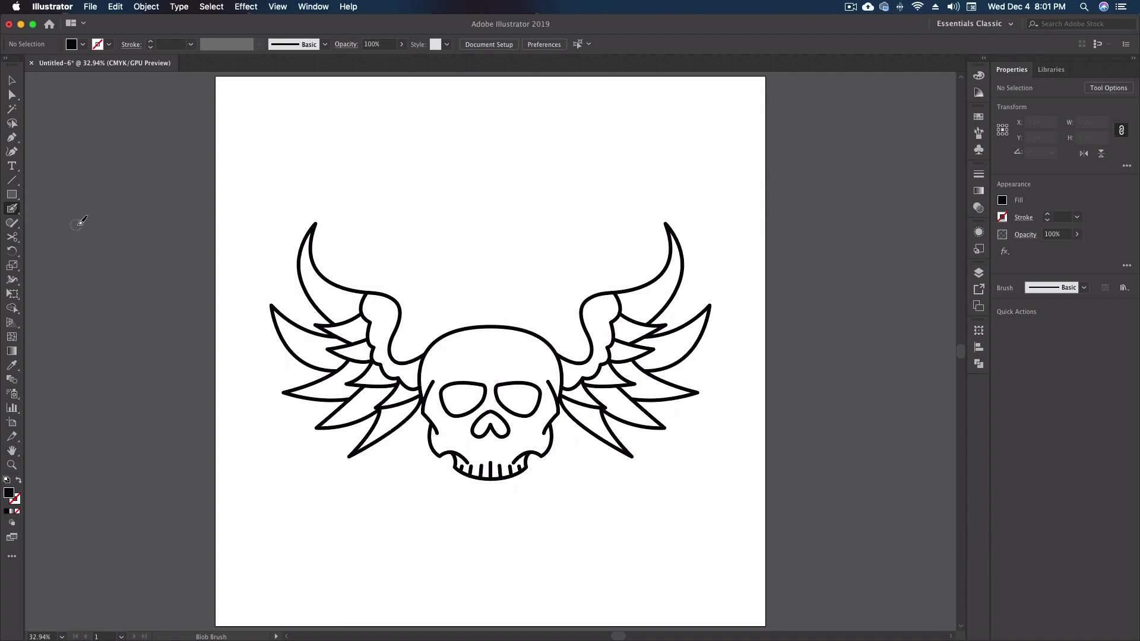
pyautogui.click(12, 558)
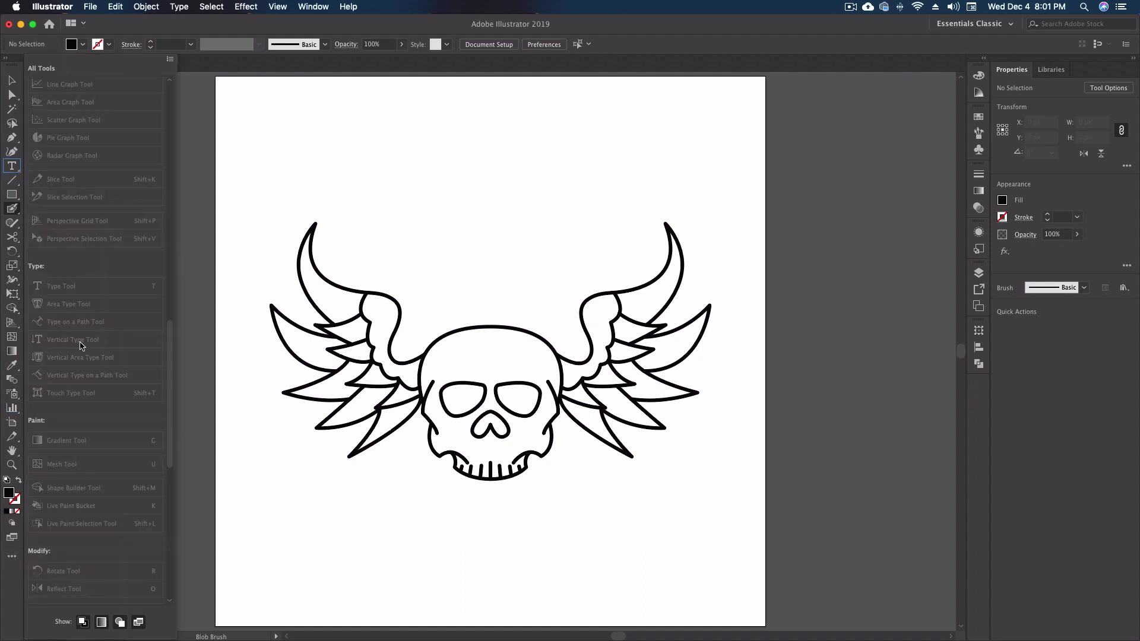
pyautogui.scroll(-5, 81, 345)
pyautogui.scroll(1, 81, 346)
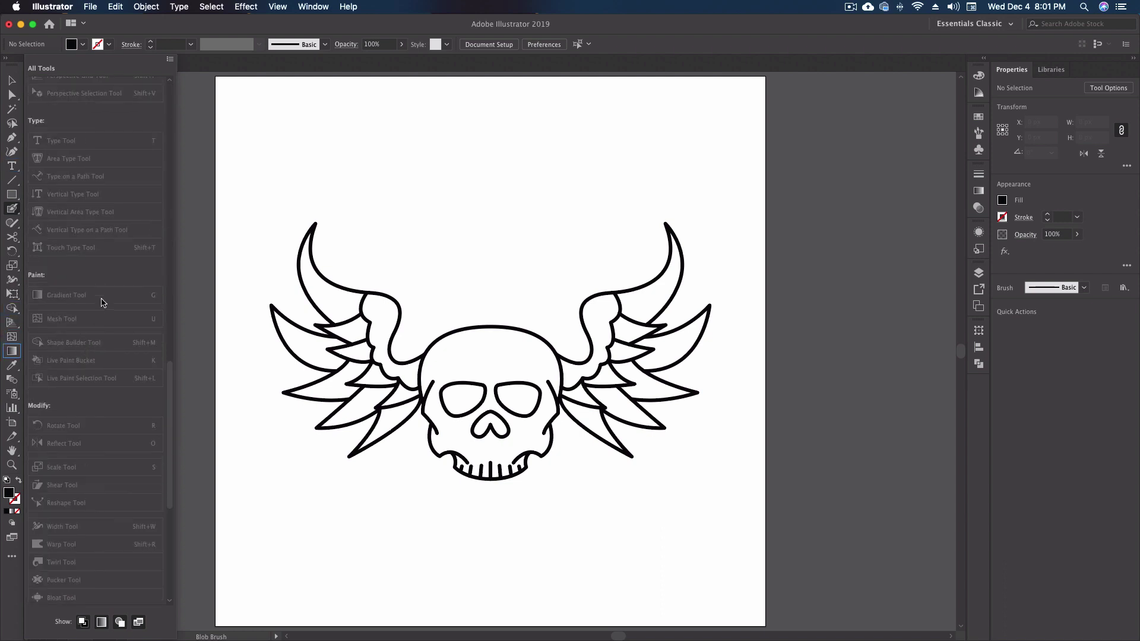
pyautogui.scroll(-10, 87, 408)
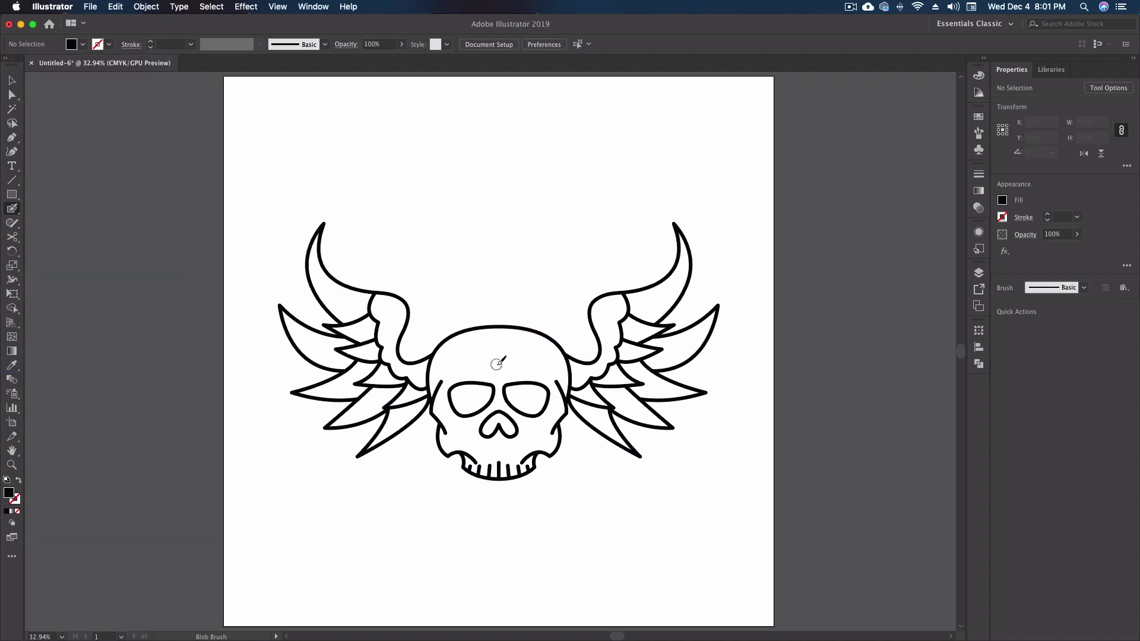
# Step: Zoom in on the skull's right eye and fill its socket dark grey with the Blob Brush
pyautogui.press('z')
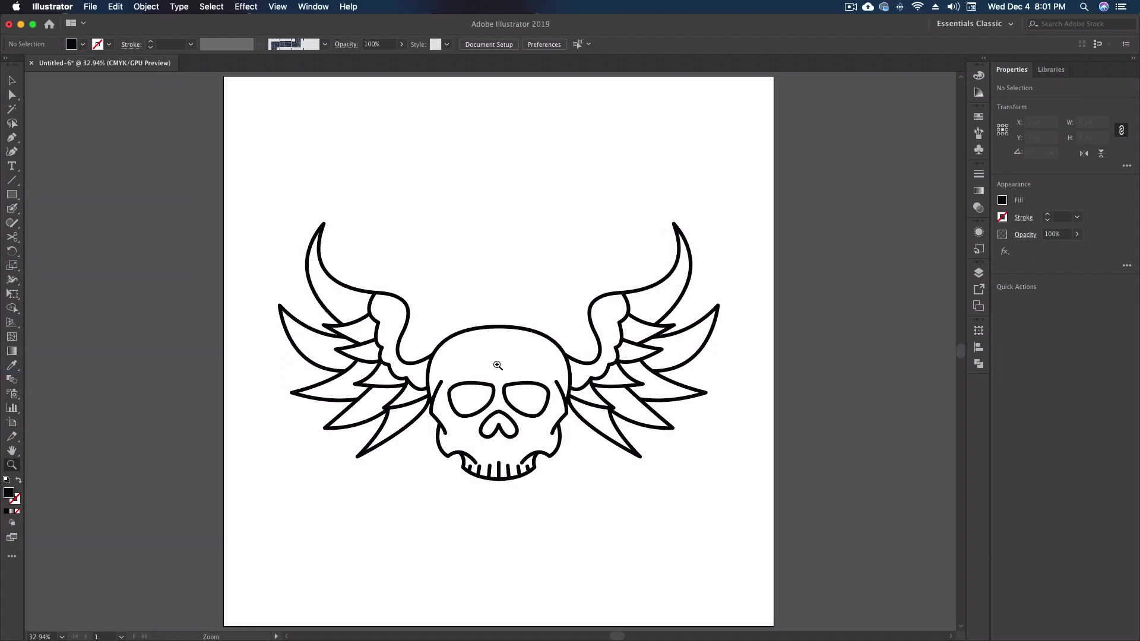
pyautogui.moveTo(500, 373); pyautogui.dragTo(564, 425)
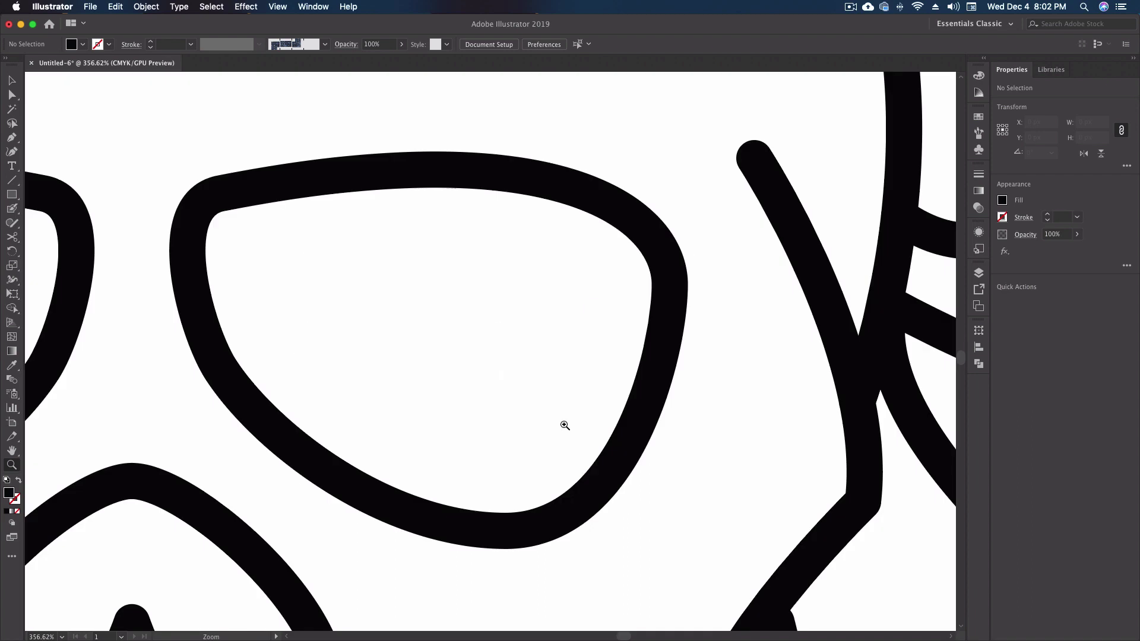
pyautogui.hotkey('shift', 'b')
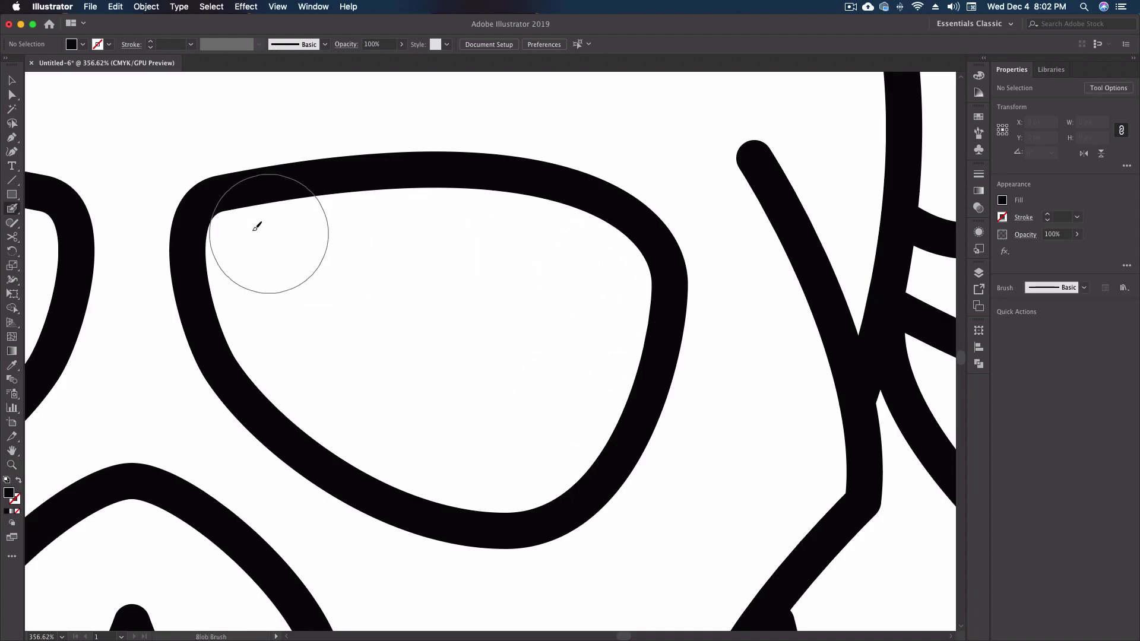
pyautogui.click(83, 44)
pyautogui.click(24, 100)
pyautogui.moveTo(611, 282)
pyautogui.mouseDown()
pyautogui.moveTo(561, 249)
pyautogui.moveTo(411, 227)
pyautogui.moveTo(289, 236)
pyautogui.moveTo(258, 254)
pyautogui.moveTo(288, 324)
pyautogui.moveTo(258, 287)
pyautogui.moveTo(280, 340)
pyautogui.moveTo(327, 403)
pyautogui.moveTo(439, 463)
pyautogui.moveTo(547, 463)
pyautogui.moveTo(606, 331)
pyautogui.moveTo(451, 301)
pyautogui.moveTo(353, 306)
pyautogui.moveTo(520, 343)
pyautogui.moveTo(453, 362)
pyautogui.moveTo(471, 379)
pyautogui.moveTo(448, 280)
pyautogui.mouseUp()
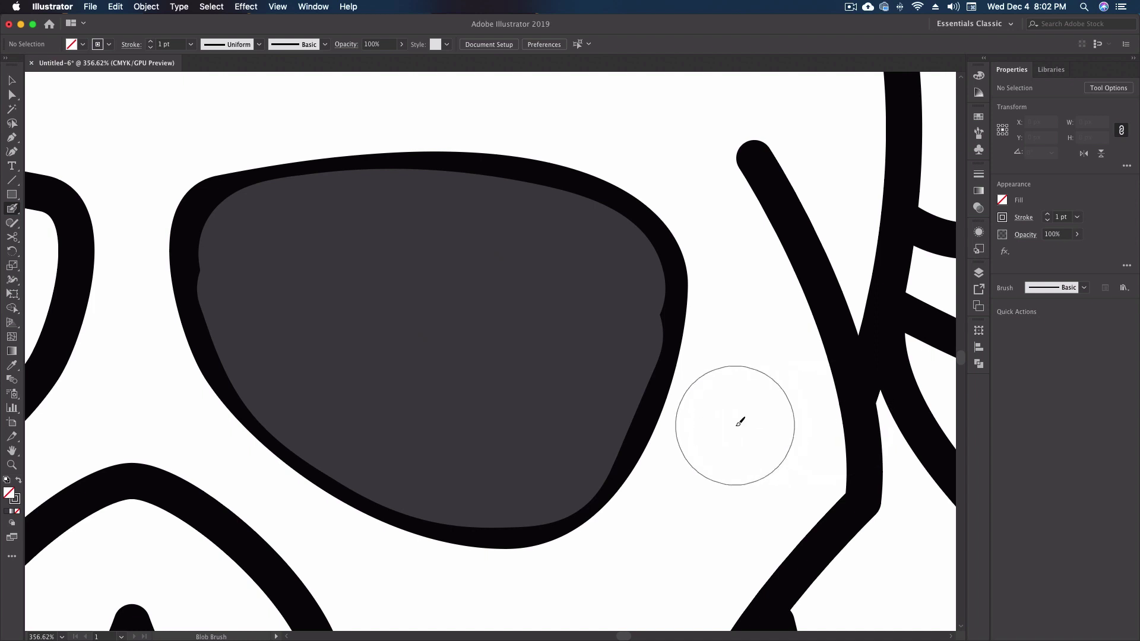
pyautogui.press('v')
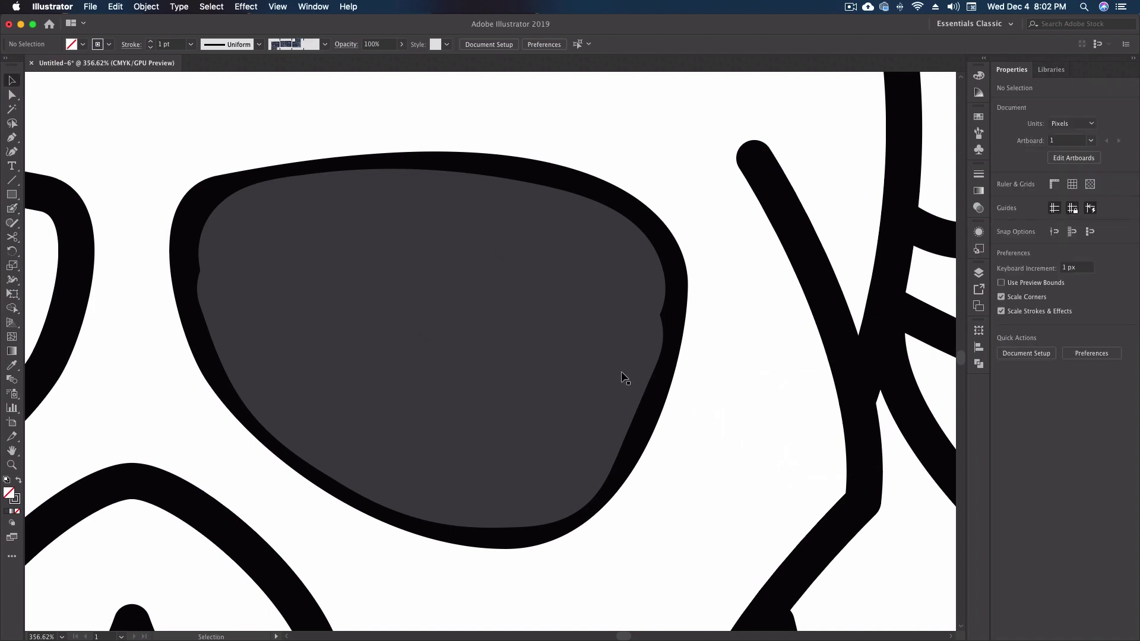
# Step: Send the dark grey right-eye fill to the back, behind the black outline, and deselect it
pyautogui.click(554, 332)
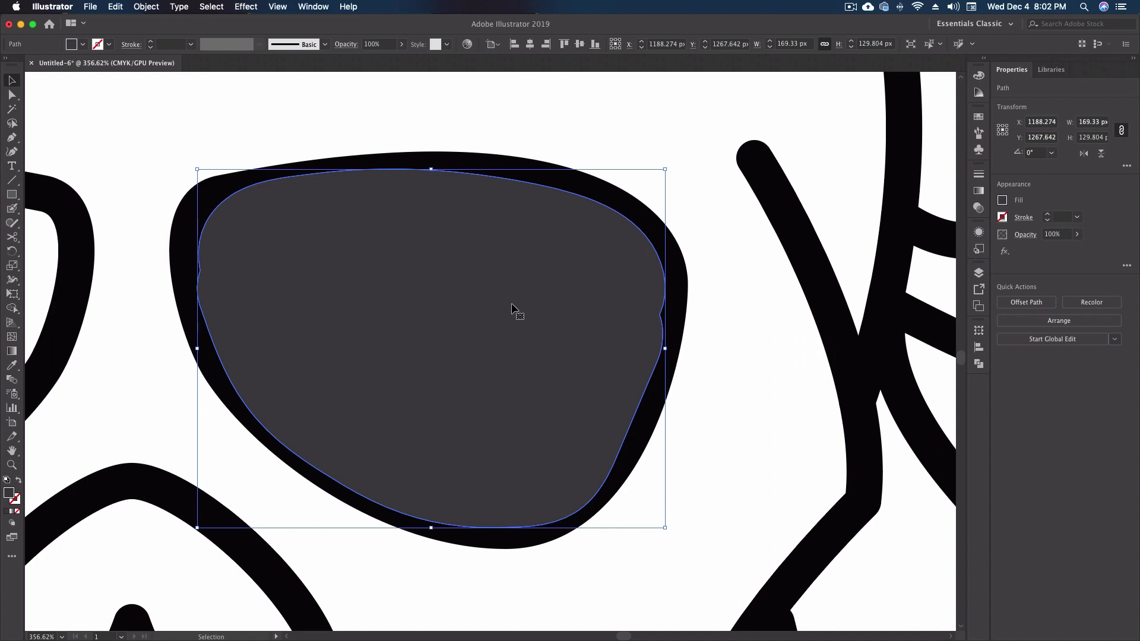
pyautogui.press('super+shift+bracketleft')
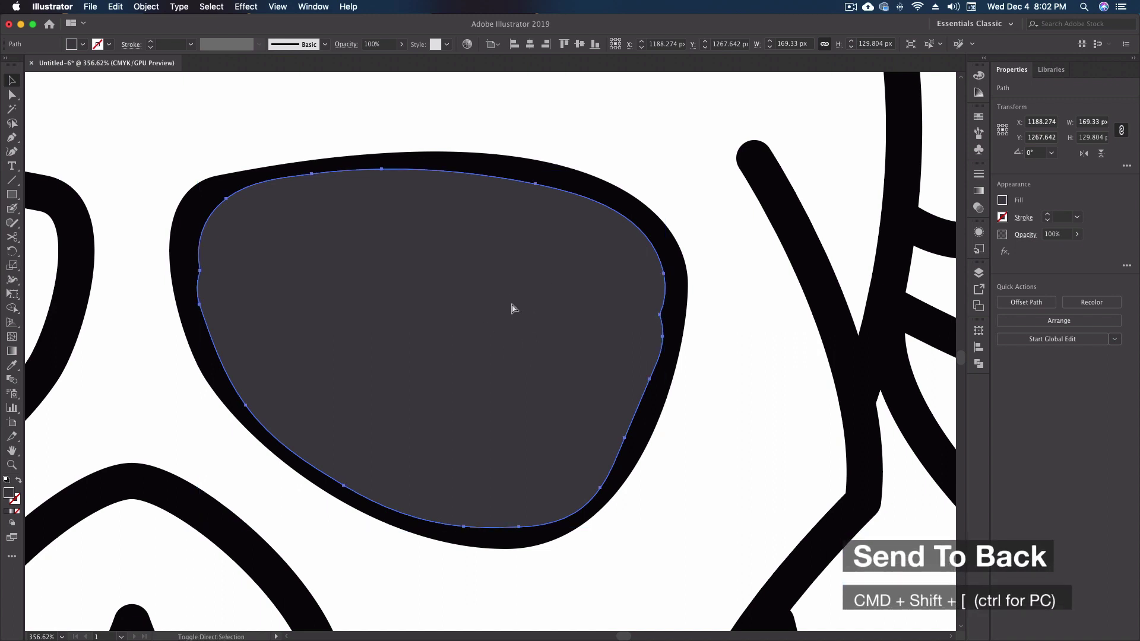
pyautogui.press('super+shift+bracketleft')
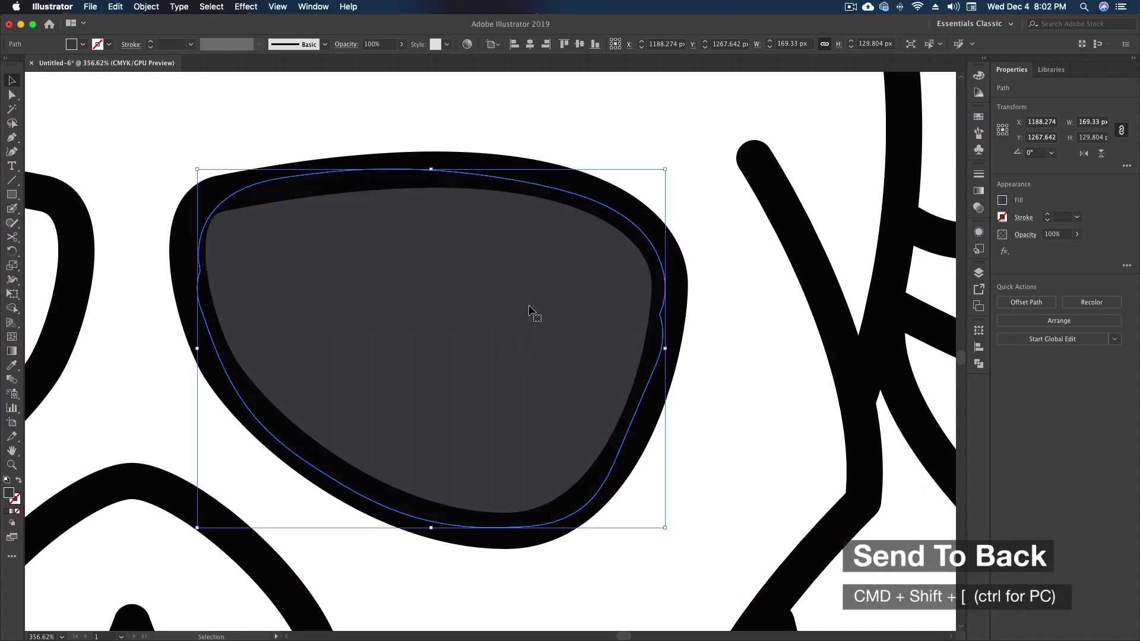
pyautogui.click(722, 415)
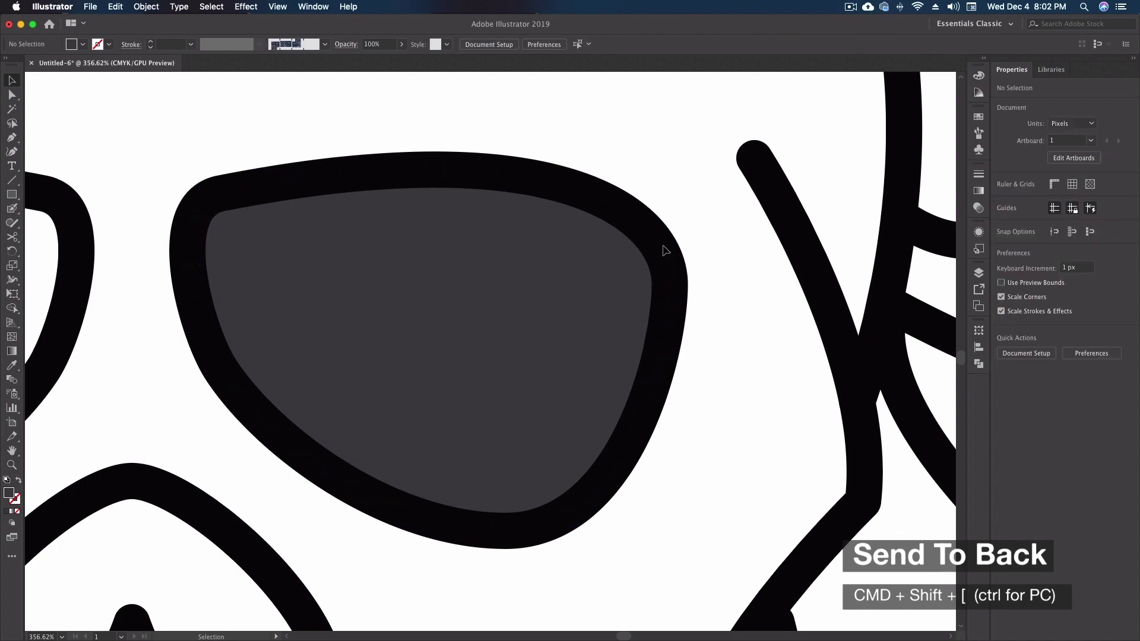
pyautogui.moveTo(415, 323); pyautogui.dragTo(840, 298)
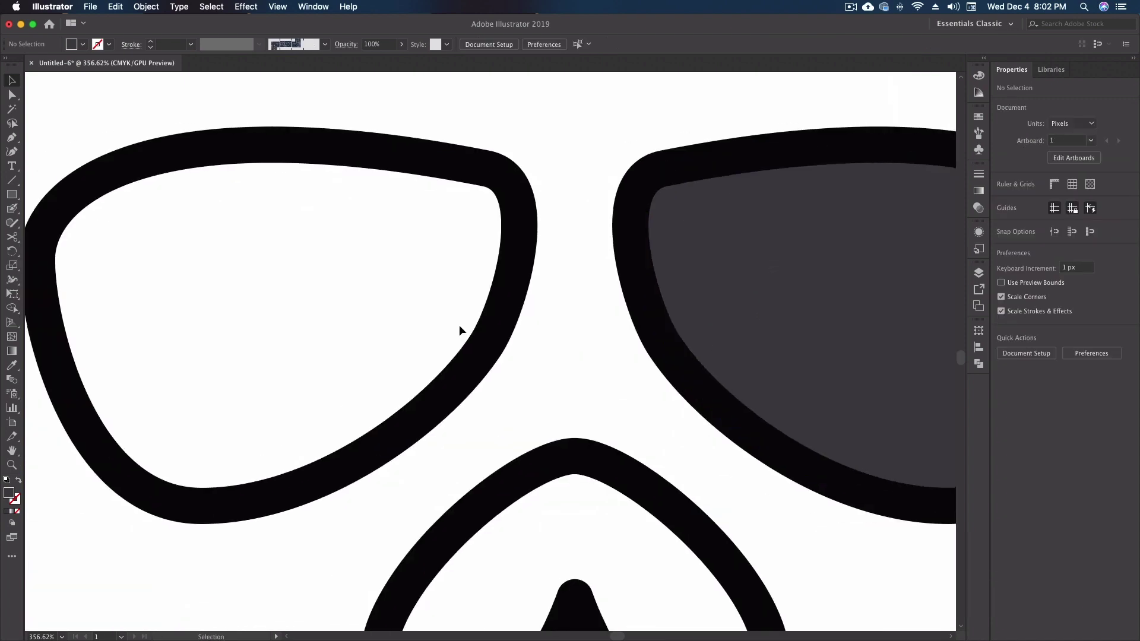
# Step: Paint the left eye socket the same dark grey, check the fill, then zoom out to both eyes
pyautogui.moveTo(345, 294); pyautogui.dragTo(372, 296)
pyautogui.hotkey('shift', 'b')
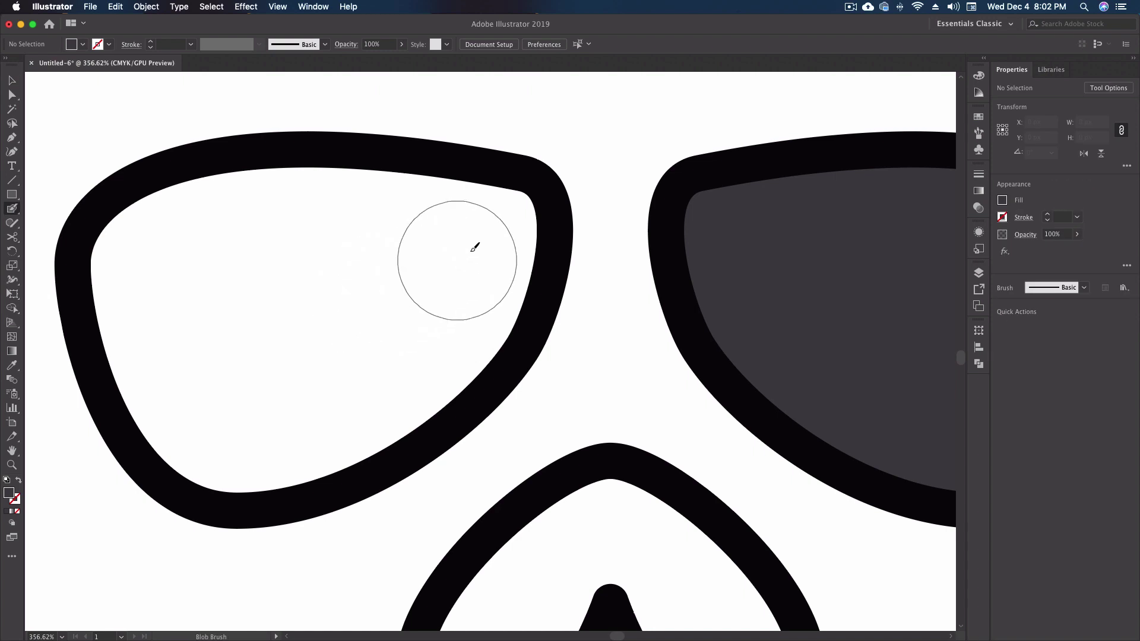
pyautogui.moveTo(476, 247)
pyautogui.mouseDown()
pyautogui.moveTo(465, 221)
pyautogui.moveTo(213, 223)
pyautogui.moveTo(148, 288)
pyautogui.moveTo(173, 399)
pyautogui.moveTo(301, 434)
pyautogui.moveTo(425, 354)
pyautogui.moveTo(481, 260)
pyautogui.moveTo(186, 300)
pyautogui.moveTo(279, 333)
pyautogui.mouseUp()
pyautogui.moveTo(369, 289); pyautogui.dragTo(363, 285)
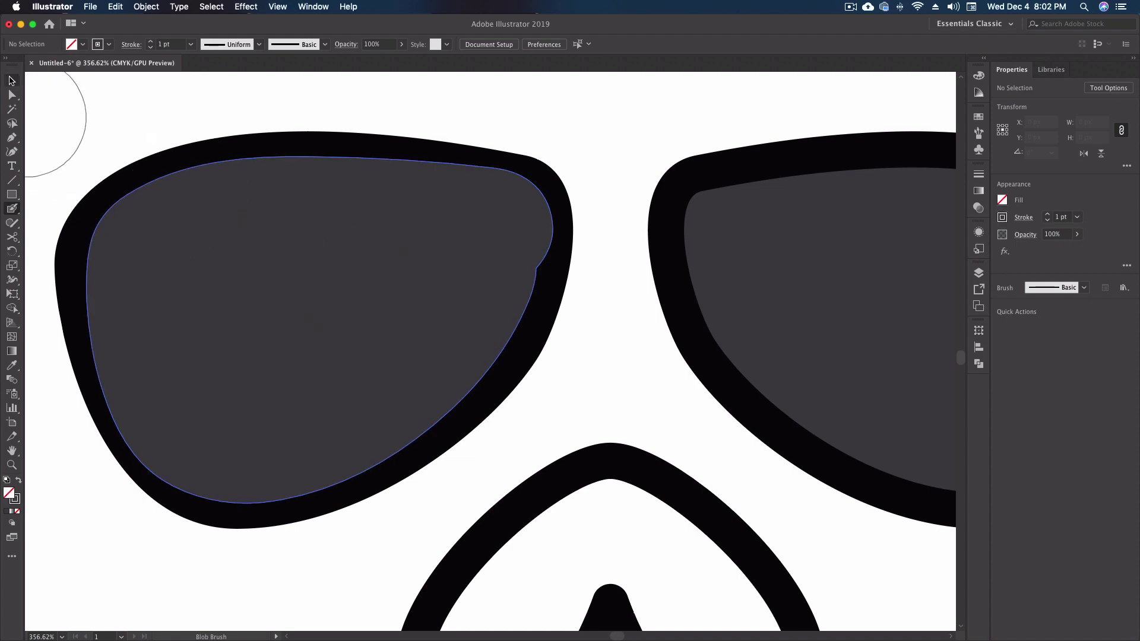
pyautogui.click(12, 81)
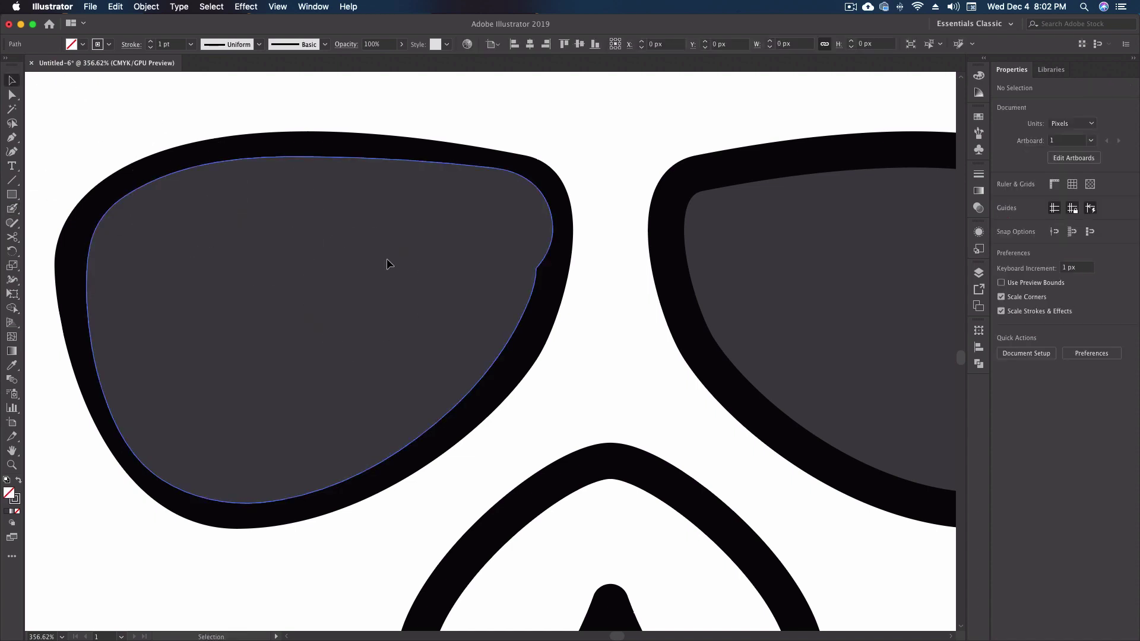
pyautogui.click(387, 260)
pyautogui.click(613, 366)
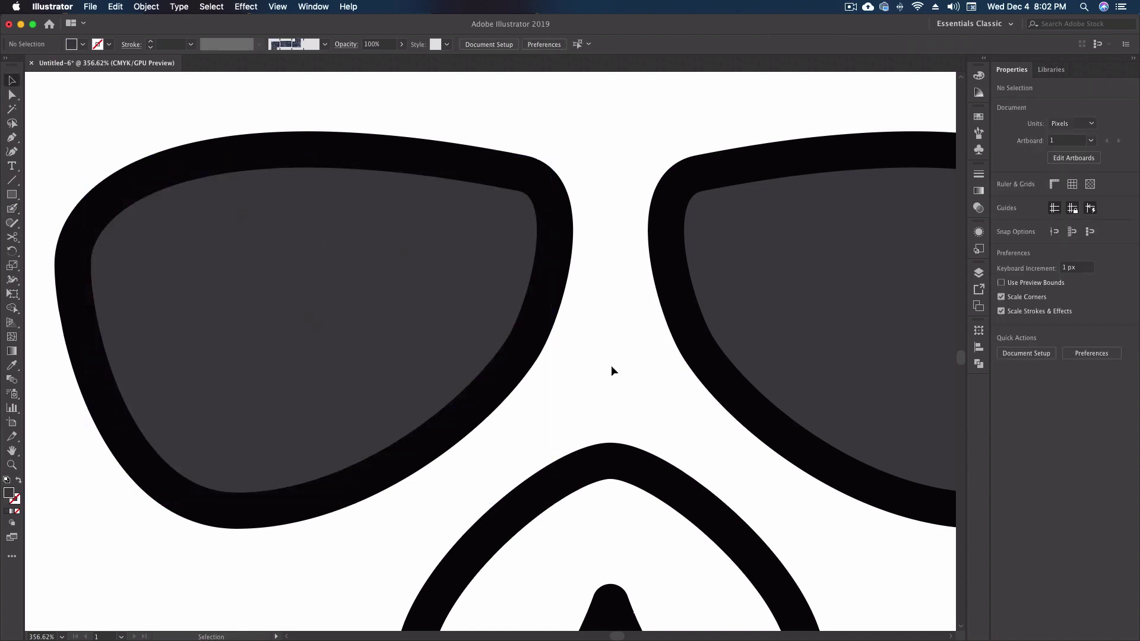
pyautogui.press('super+minus')
pyautogui.press('super+minus')
pyautogui.moveTo(561, 378); pyautogui.dragTo(565, 321)
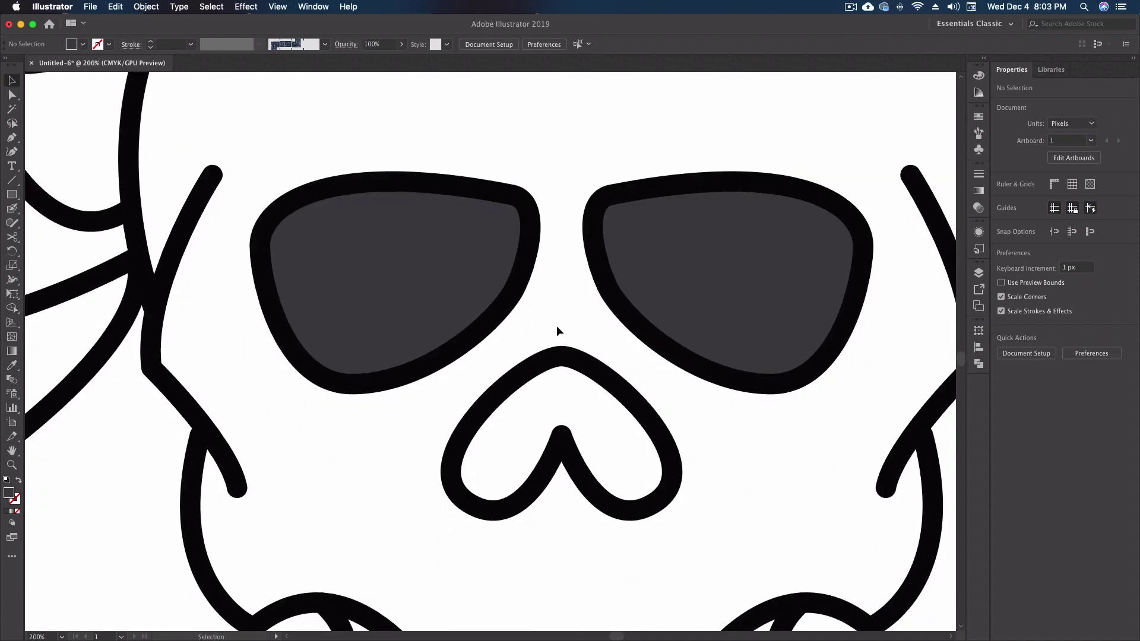
# Step: Choose light grey as the fill colour and enlarge the Blob Brush
pyautogui.press('super+minus')
pyautogui.press('super+minus')
pyautogui.press('super+minus')
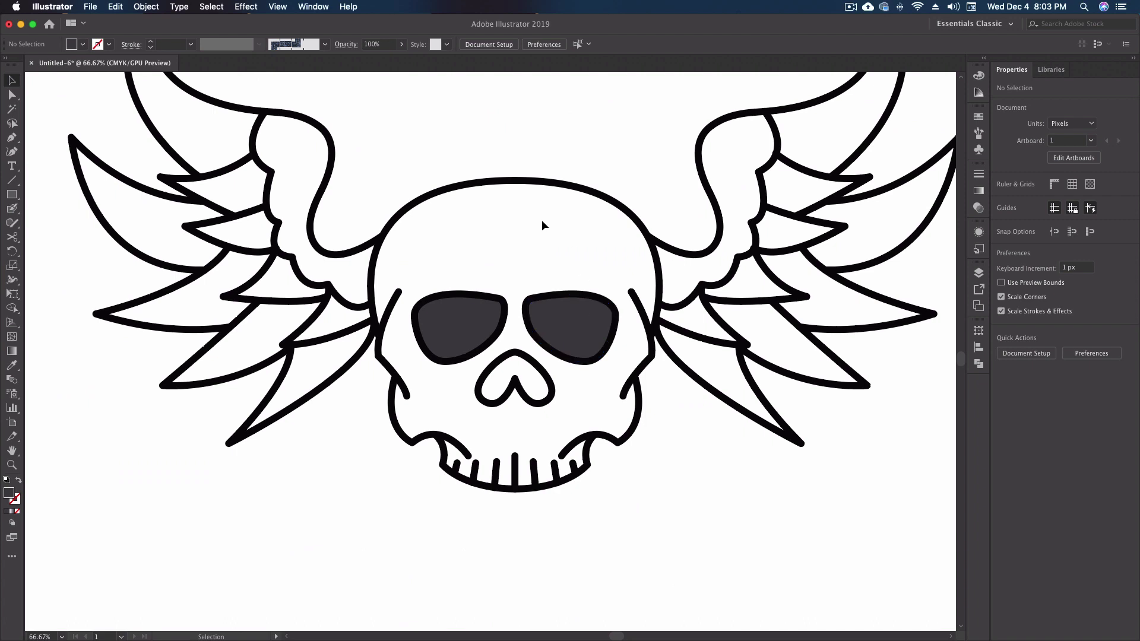
pyautogui.click(82, 45)
pyautogui.click(91, 101)
pyautogui.click(540, 151)
pyautogui.hotkey('shift', 'b')
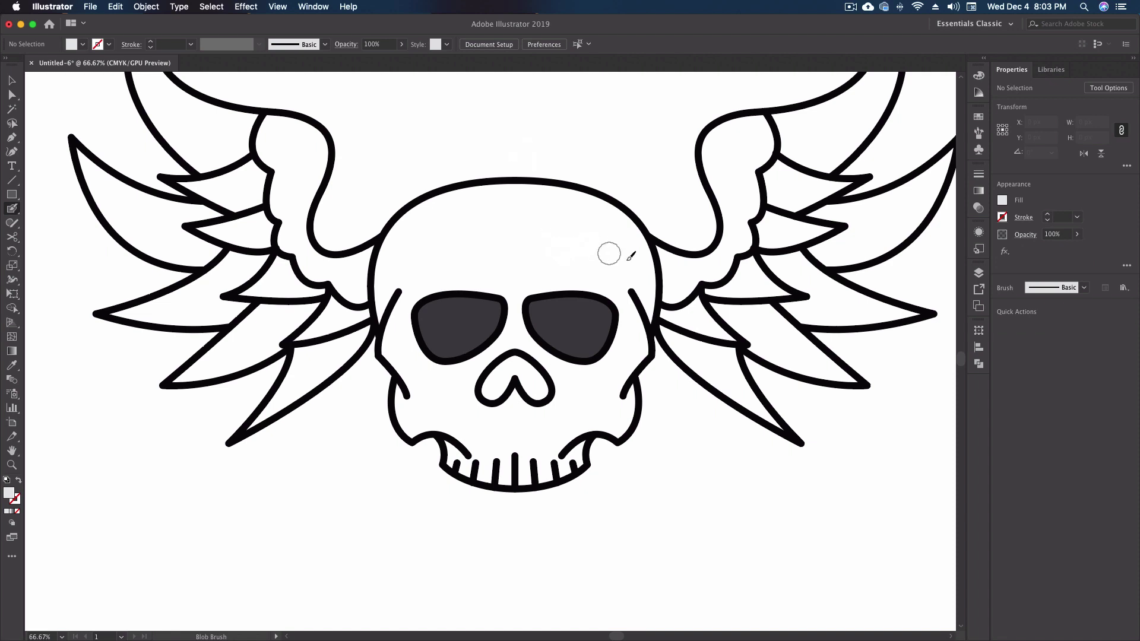
pyautogui.press(']')
pyautogui.press(']')
pyautogui.press(']')
pyautogui.press(']')
pyautogui.press(']')
# Step: Paint light grey over the skull interior, from the right side across the crown to the left outline
pyautogui.moveTo(640, 310)
pyautogui.mouseDown()
pyautogui.moveTo(637, 253)
pyautogui.moveTo(602, 216)
pyautogui.mouseUp()
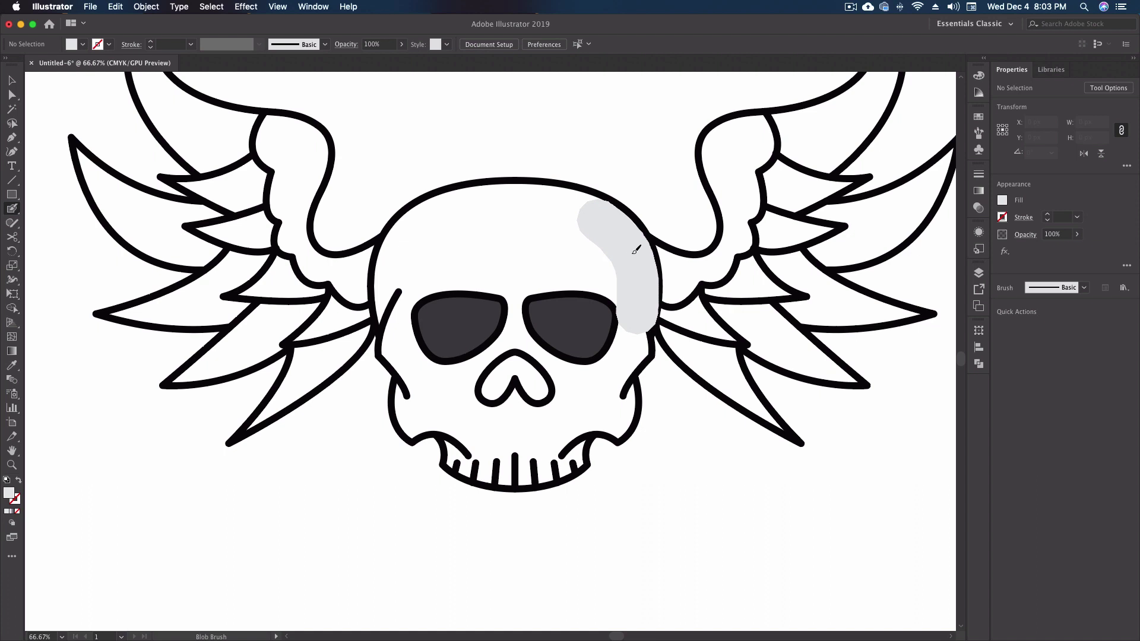
pyautogui.moveTo(606, 222)
pyautogui.mouseDown()
pyautogui.moveTo(572, 205)
pyautogui.moveTo(508, 201)
pyautogui.moveTo(558, 200)
pyautogui.moveTo(625, 232)
pyautogui.mouseUp()
pyautogui.moveTo(549, 204)
pyautogui.mouseDown()
pyautogui.moveTo(494, 203)
pyautogui.moveTo(424, 223)
pyautogui.moveTo(399, 270)
pyautogui.moveTo(400, 318)
pyautogui.moveTo(406, 242)
pyautogui.moveTo(396, 285)
pyautogui.moveTo(440, 244)
pyautogui.moveTo(518, 231)
pyautogui.moveTo(615, 264)
pyautogui.moveTo(462, 277)
pyautogui.moveTo(603, 279)
pyautogui.moveTo(618, 302)
pyautogui.moveTo(478, 318)
pyautogui.moveTo(440, 304)
pyautogui.moveTo(437, 329)
pyautogui.moveTo(402, 344)
pyautogui.moveTo(423, 371)
pyautogui.moveTo(421, 418)
pyautogui.moveTo(458, 420)
pyautogui.moveTo(467, 455)
pyautogui.moveTo(561, 469)
pyautogui.moveTo(581, 446)
pyautogui.moveTo(573, 432)
pyautogui.moveTo(585, 410)
pyautogui.moveTo(600, 404)
pyautogui.moveTo(627, 430)
pyautogui.moveTo(615, 383)
pyautogui.moveTo(620, 358)
pyautogui.moveTo(640, 350)
pyautogui.moveTo(633, 333)
pyautogui.moveTo(564, 325)
pyautogui.moveTo(571, 332)
pyautogui.moveTo(475, 359)
pyautogui.moveTo(588, 353)
pyautogui.moveTo(594, 369)
pyautogui.moveTo(556, 426)
pyautogui.moveTo(552, 356)
pyautogui.moveTo(532, 388)
pyautogui.moveTo(489, 383)
pyautogui.moveTo(463, 378)
pyautogui.moveTo(437, 339)
pyautogui.mouseUp()
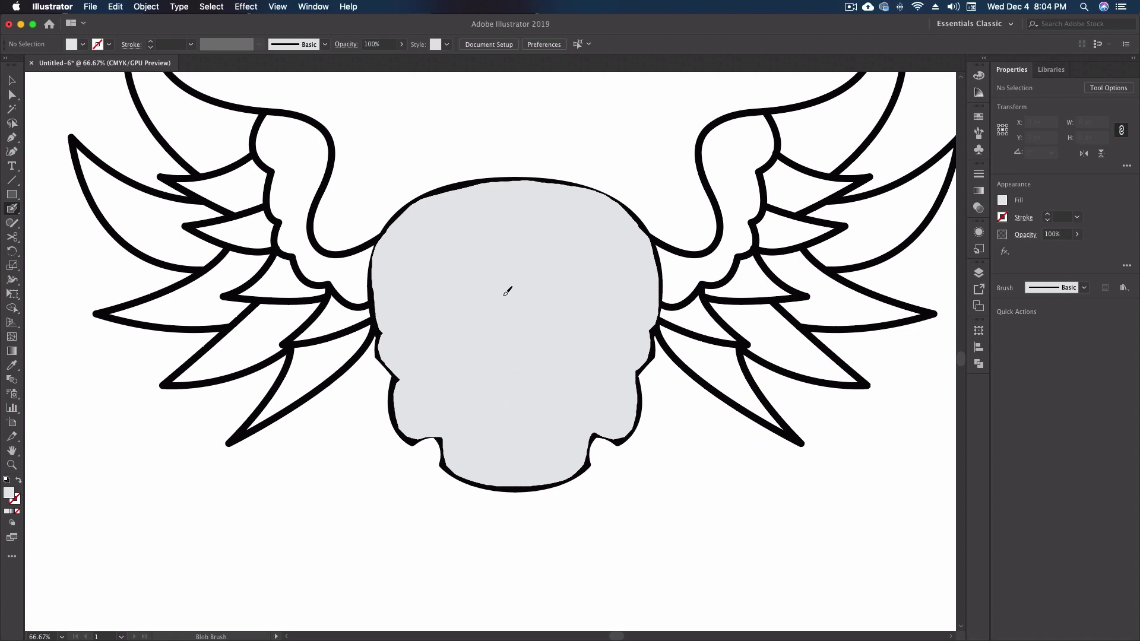
pyautogui.hotkey('shift', 'x')
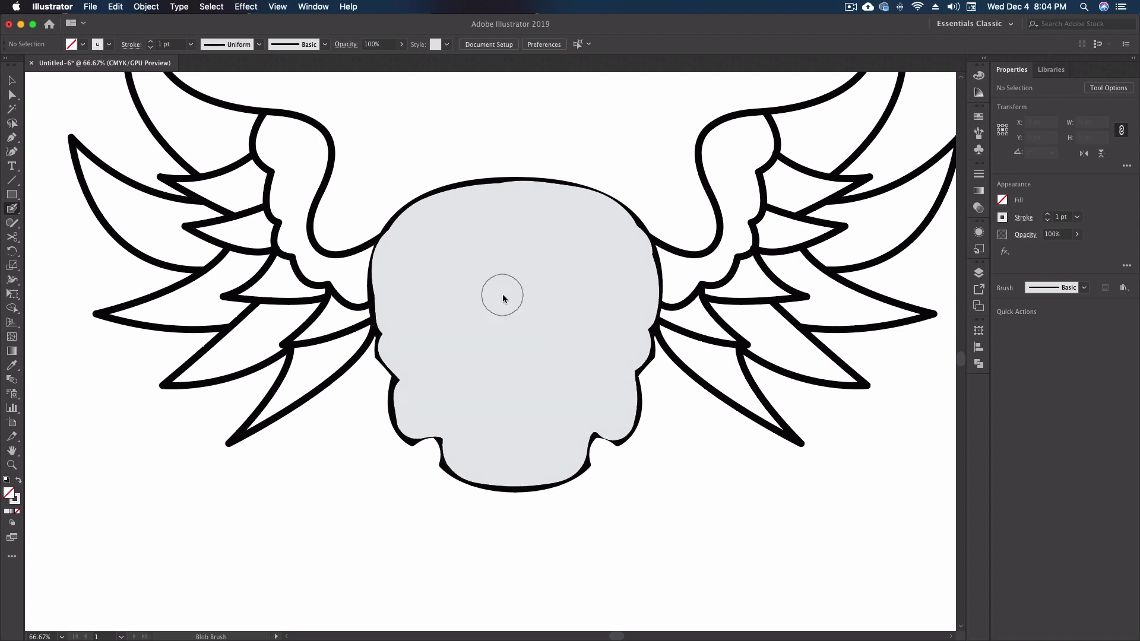
# Step: Send the light grey skull fill behind the line art so the eyes and nose show
pyautogui.press('v')
pyautogui.click(537, 284)
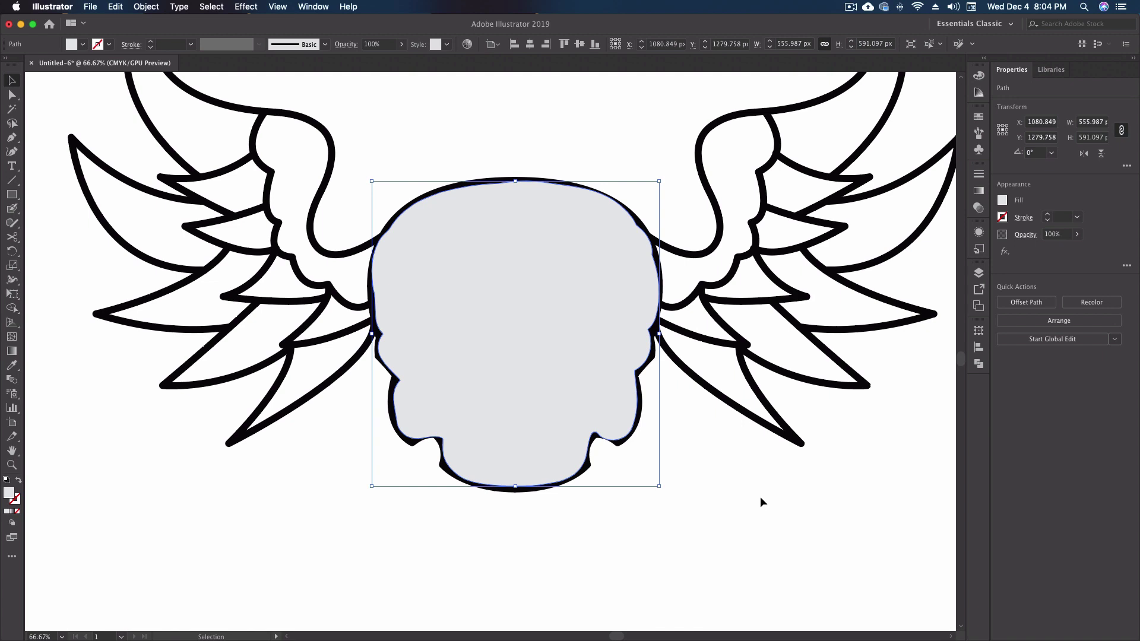
pyautogui.press('super')
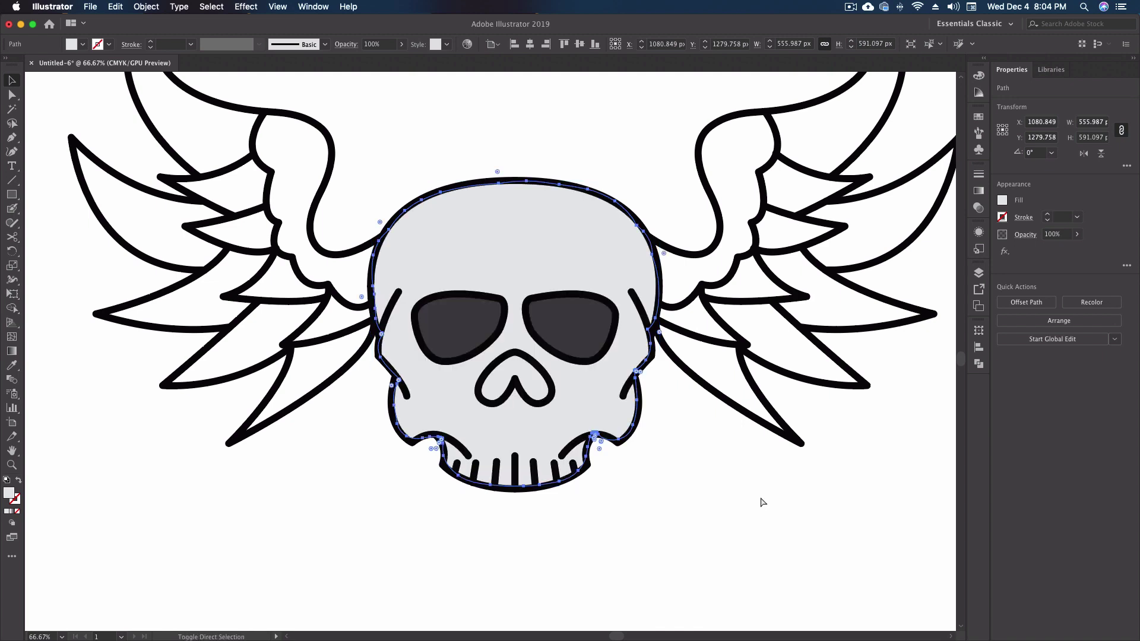
pyautogui.click(720, 445)
pyautogui.click(581, 345)
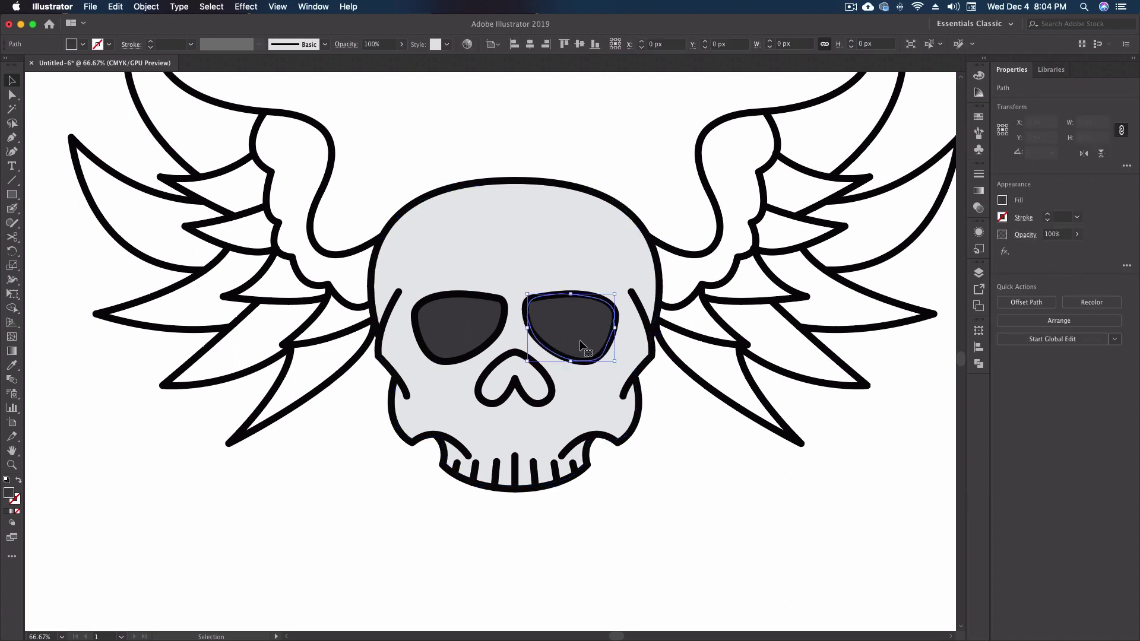
pyautogui.click(673, 389)
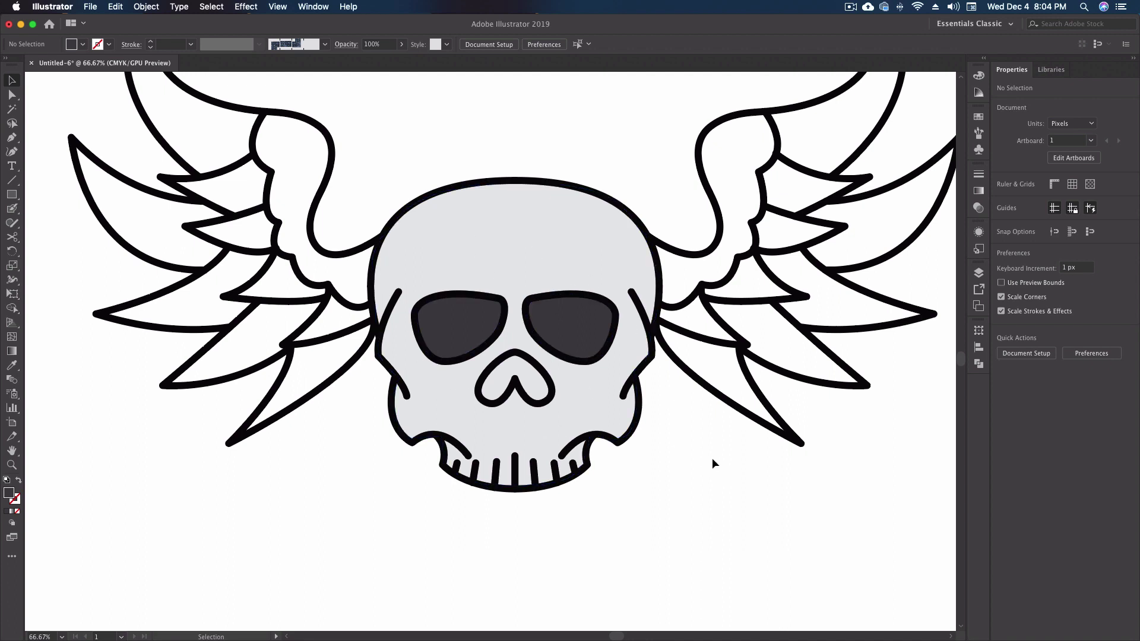
# Step: Select the left eye and give it a light grey fill
pyautogui.click(585, 325)
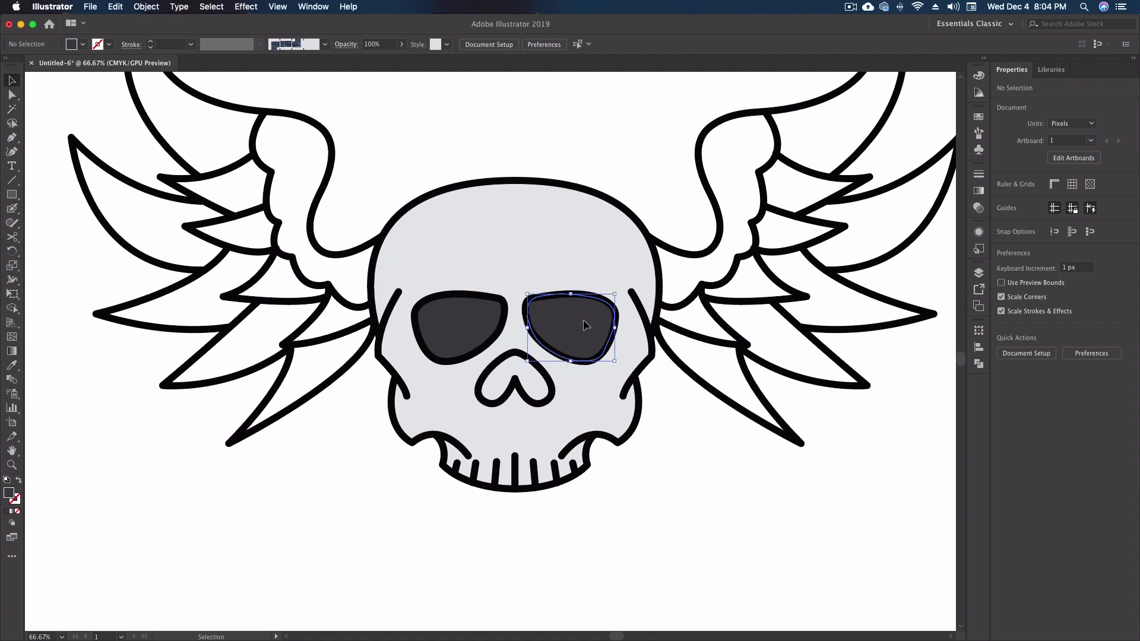
pyautogui.click(454, 327)
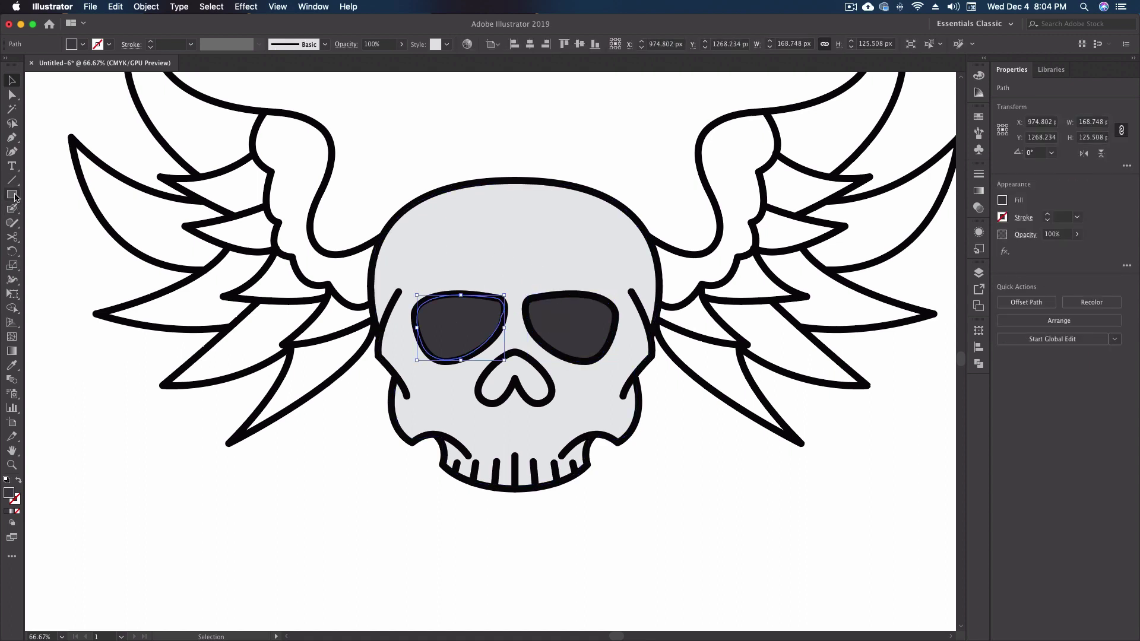
pyautogui.click(83, 45)
pyautogui.click(74, 99)
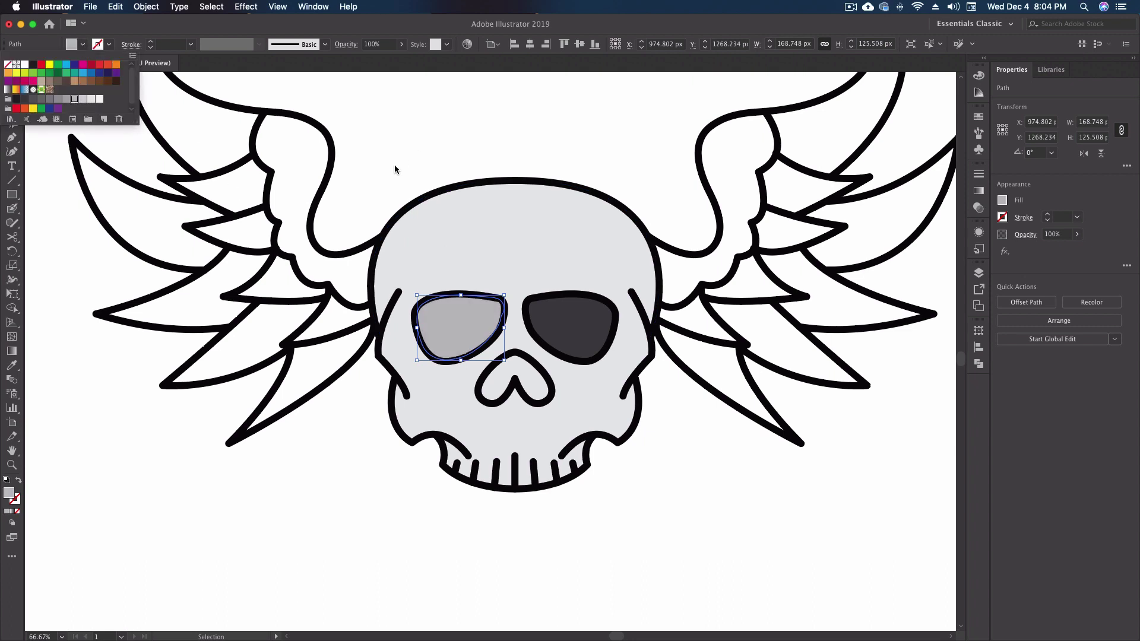
# Step: Undo the left eye's light grey fill so it returns to dark grey
pyautogui.press('Escape')
pyautogui.press('super+z')
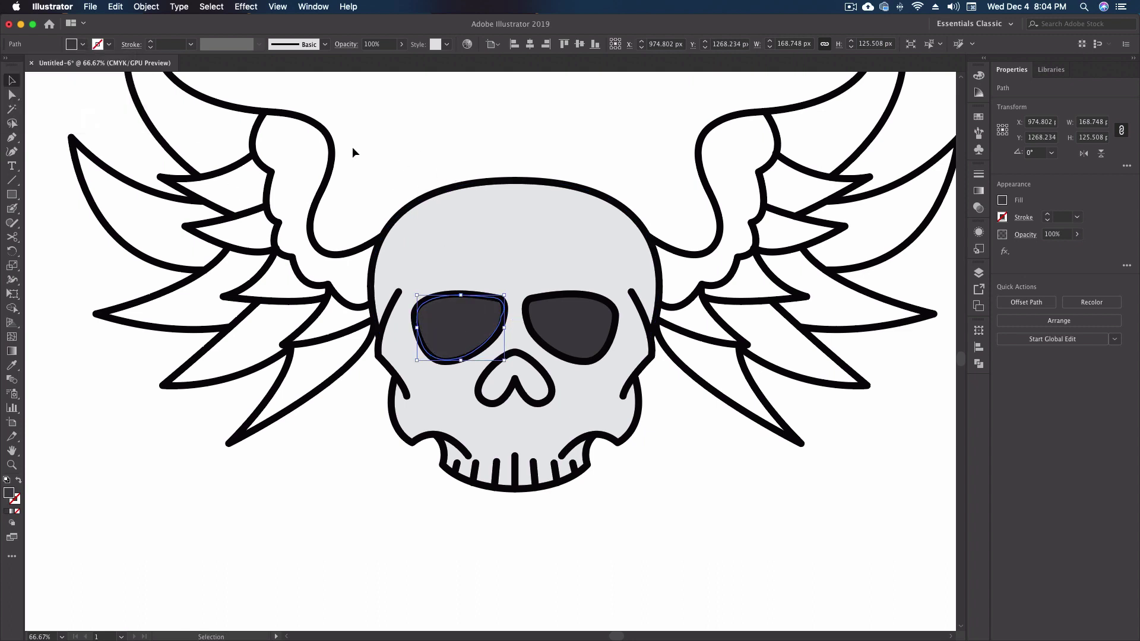
pyautogui.click(490, 159)
# Step: With a light grey fill, paint three Blob Brush blobs on the skull's upper-left edge, cheek and jaw
pyautogui.click(84, 44)
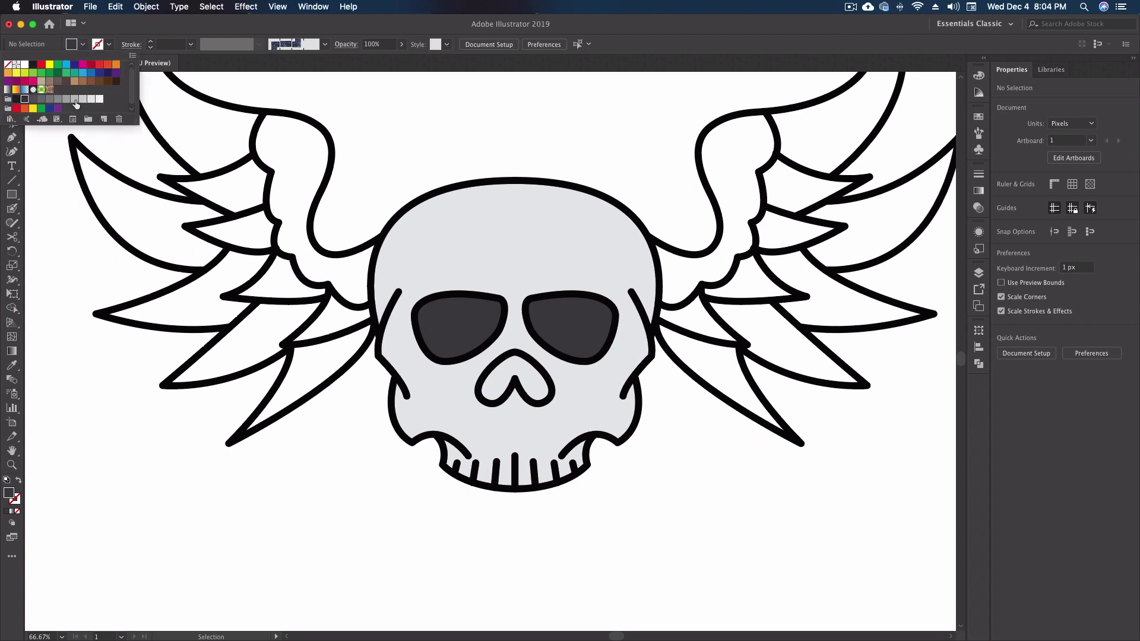
pyautogui.click(75, 99)
pyautogui.click(396, 139)
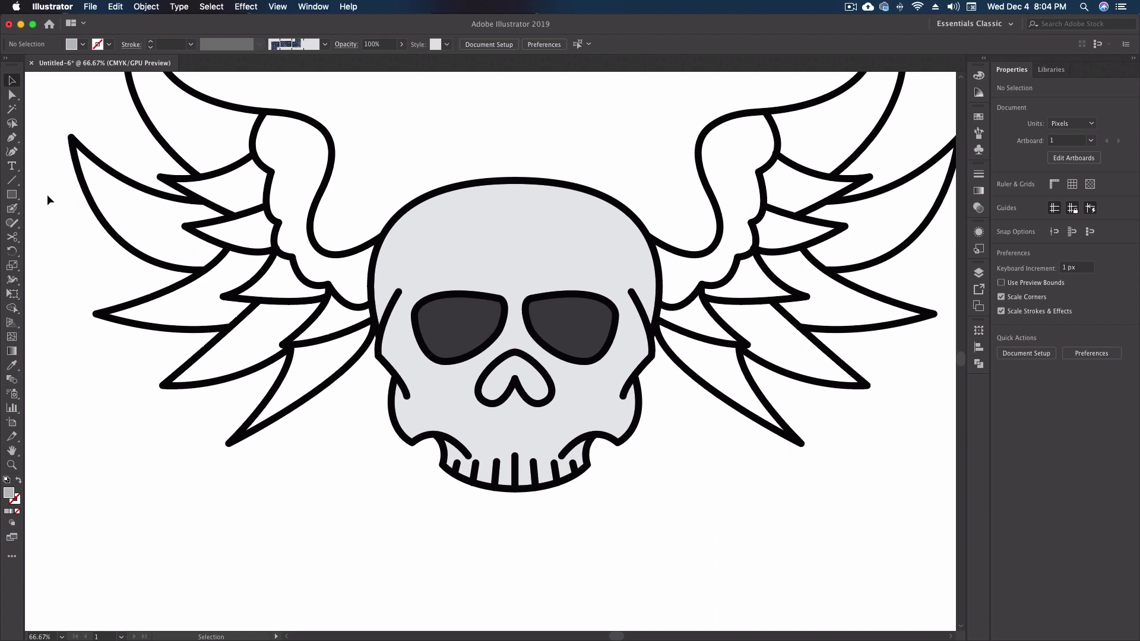
pyautogui.click(13, 209)
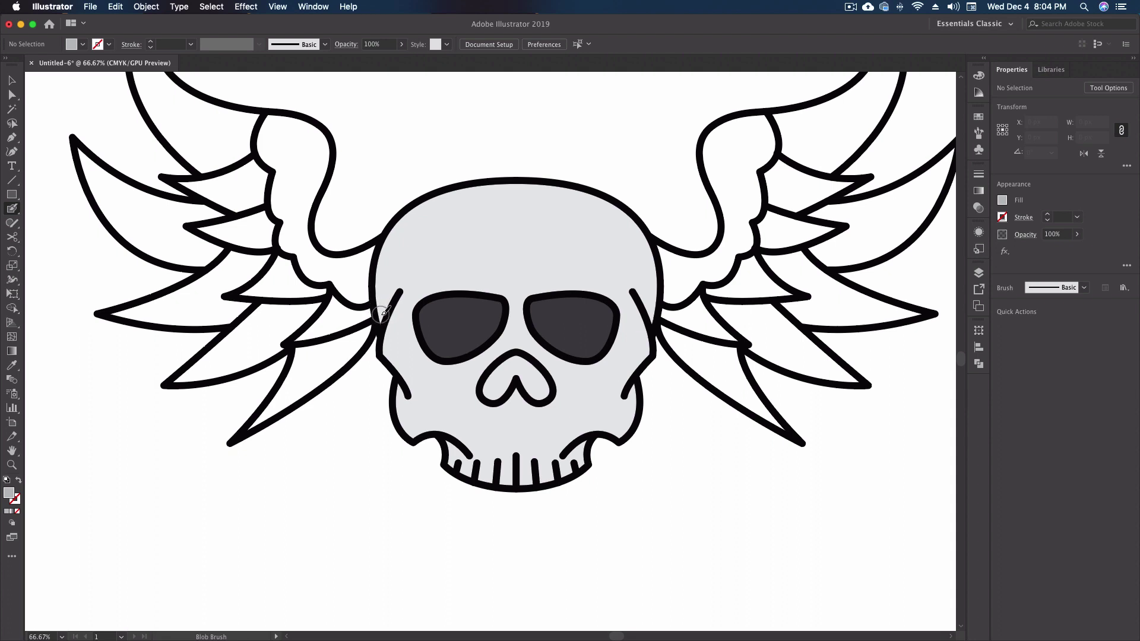
pyautogui.moveTo(380, 317); pyautogui.dragTo(381, 321)
pyautogui.hotkey('shift', 'x')
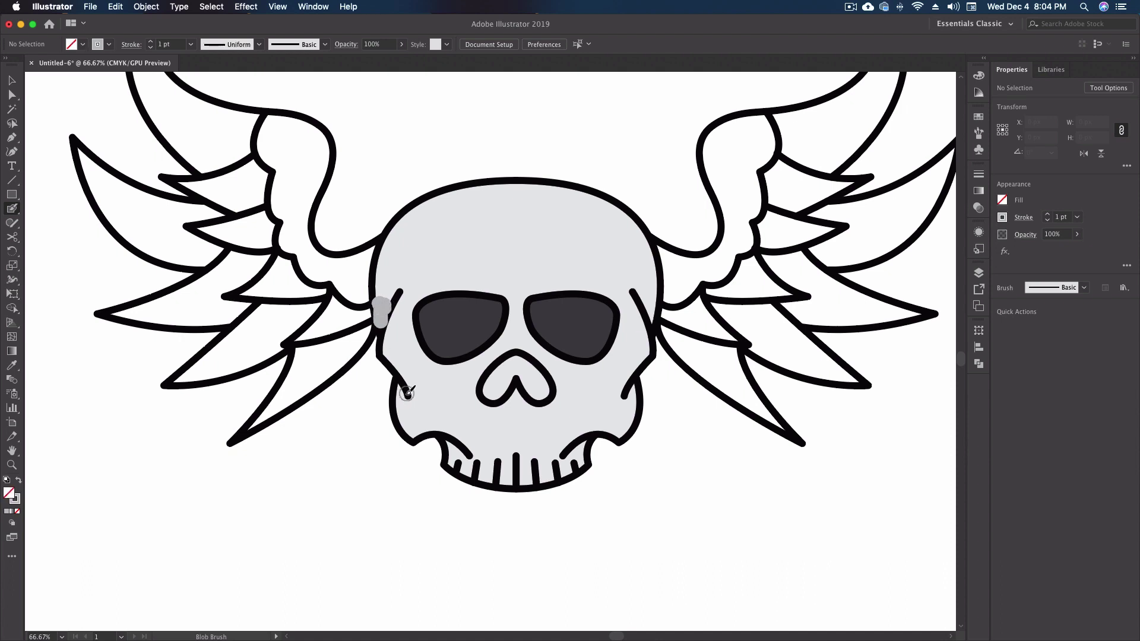
pyautogui.moveTo(402, 389); pyautogui.dragTo(405, 391)
pyautogui.moveTo(446, 446); pyautogui.dragTo(454, 458)
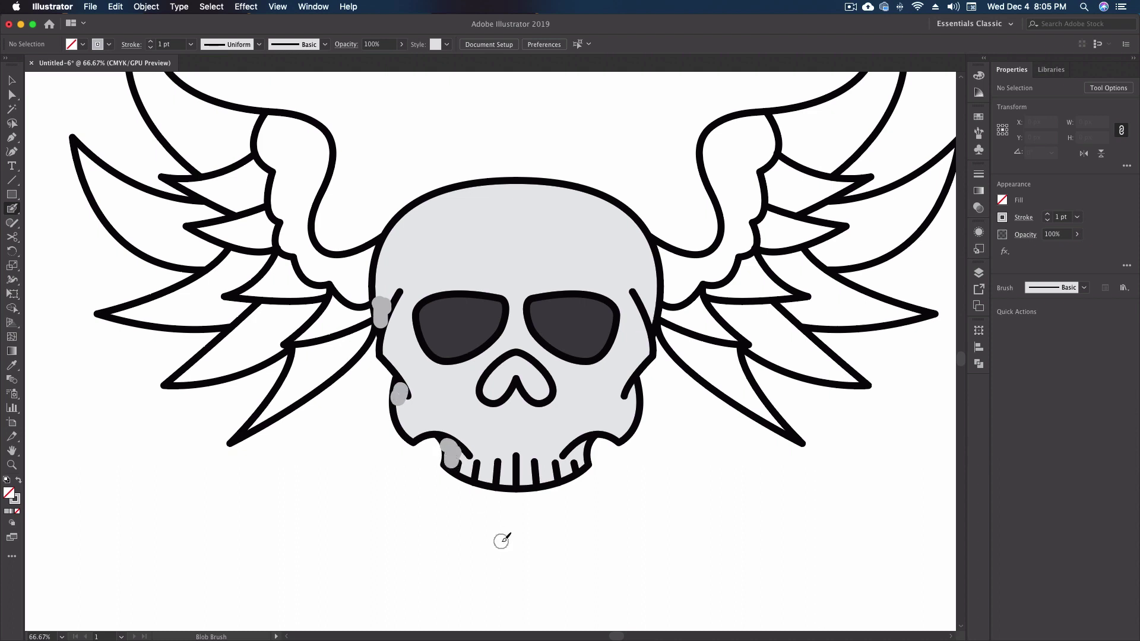
# Step: Select the cheek and upper-left blobs with the skull fill and send them to the back
pyautogui.press('v')
pyautogui.click(400, 393)
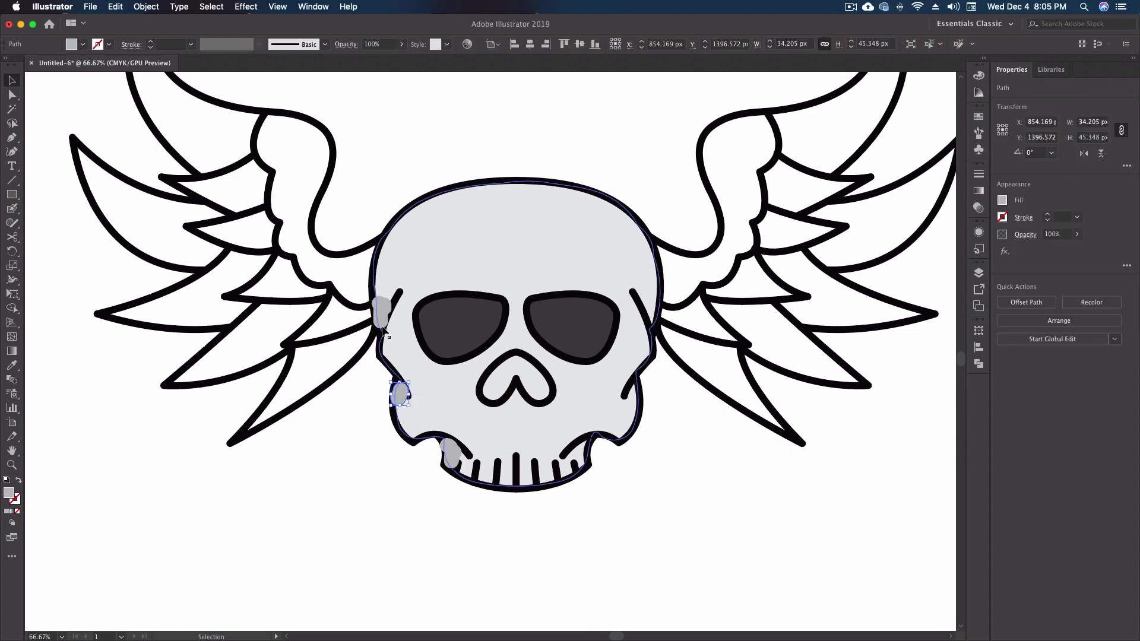
pyautogui.keyDown('shift'); pyautogui.click(383, 311); pyautogui.keyUp('shift')
pyautogui.keyDown('shift'); pyautogui.click(448, 398); pyautogui.keyUp('shift')
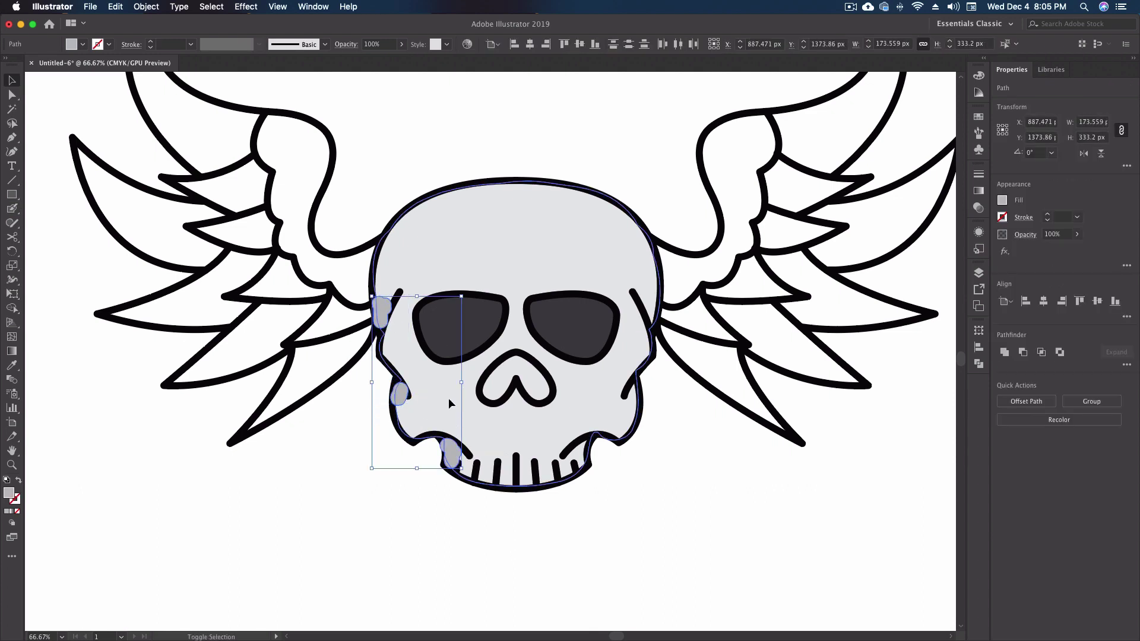
pyautogui.press('super+shift+bracketleft')
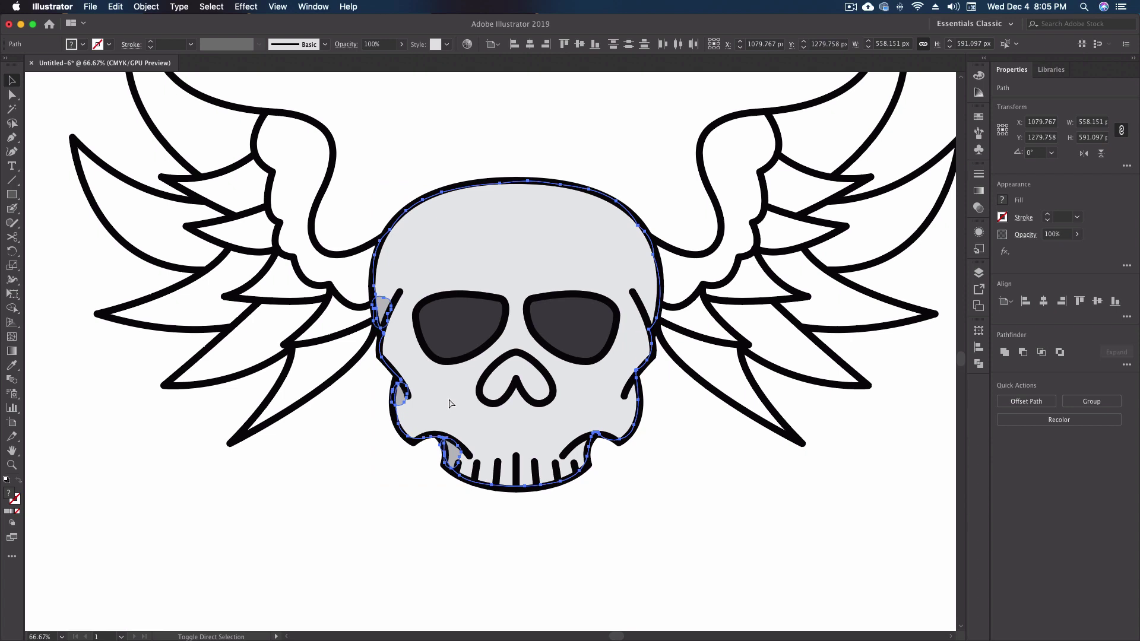
pyautogui.click(325, 503)
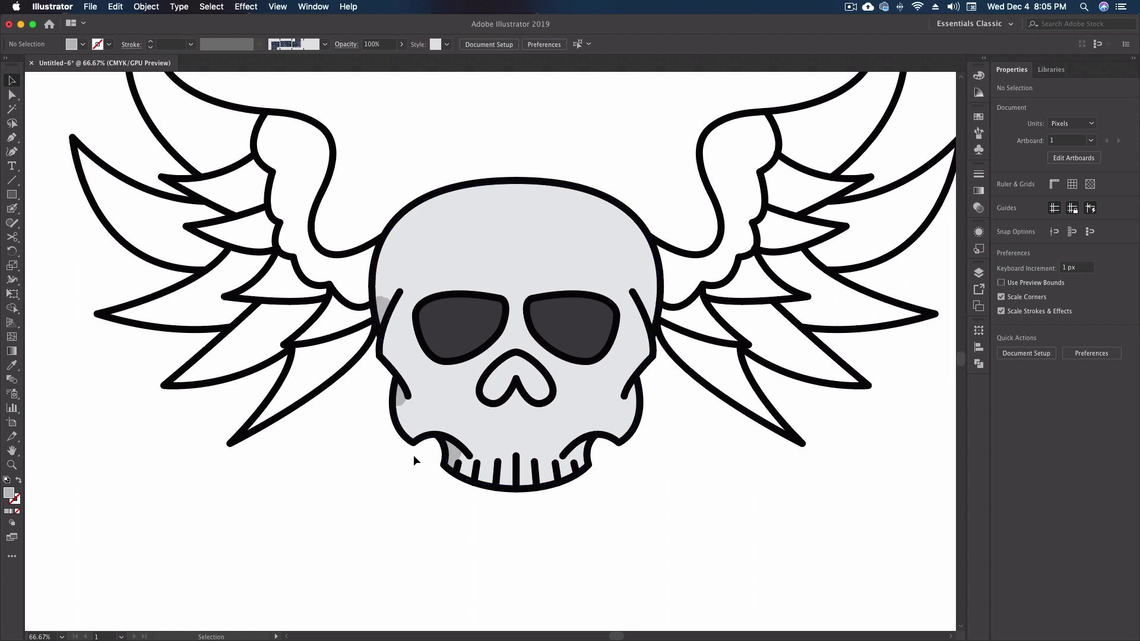
pyautogui.click(385, 313)
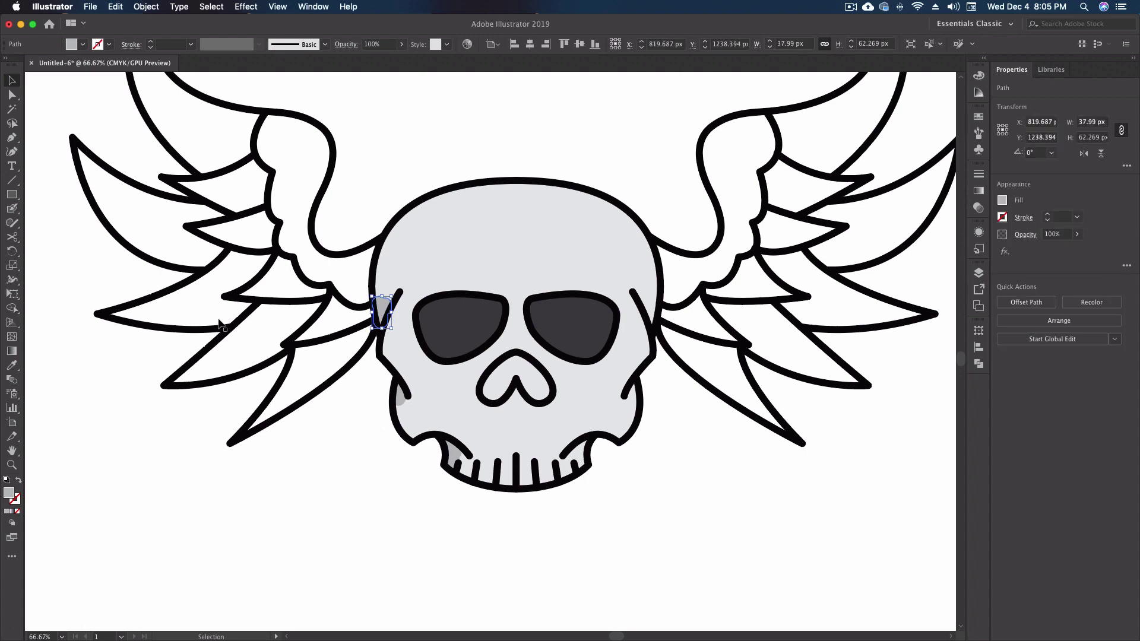
# Step: Paint a grey shading stroke up the skull's left edge
pyautogui.click(108, 255)
pyautogui.click(12, 208)
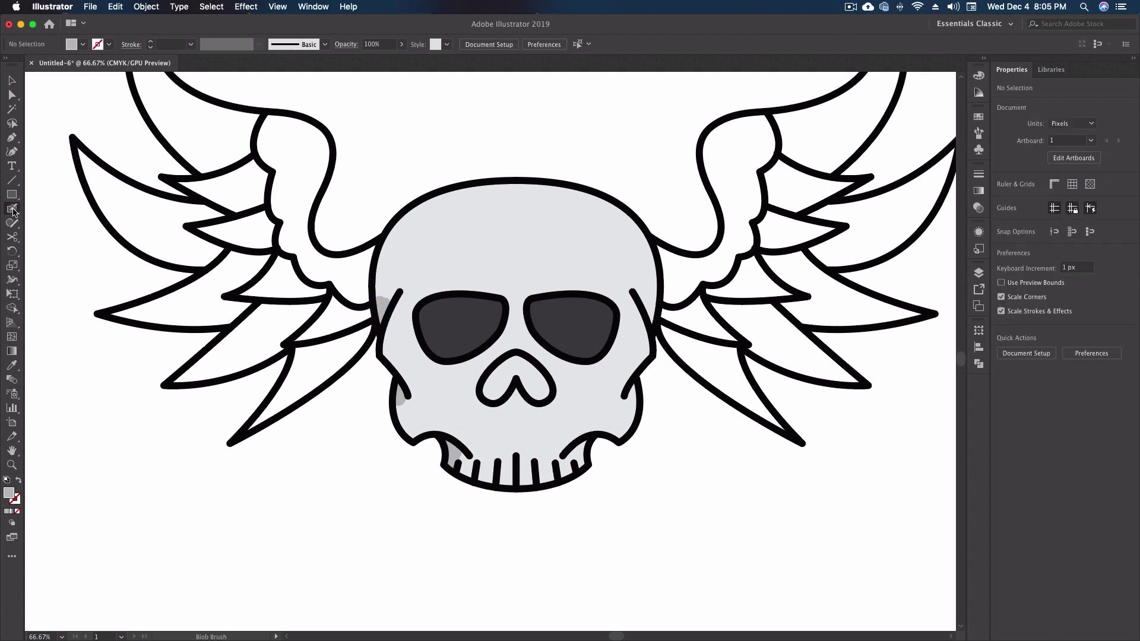
pyautogui.moveTo(387, 317)
pyautogui.mouseDown()
pyautogui.moveTo(383, 272)
pyautogui.moveTo(396, 295)
pyautogui.moveTo(392, 238)
pyautogui.mouseUp()
# Step: Delete the small grey blob and the larger stroke, then bring the remaining shading shape to the front
pyautogui.press('v')
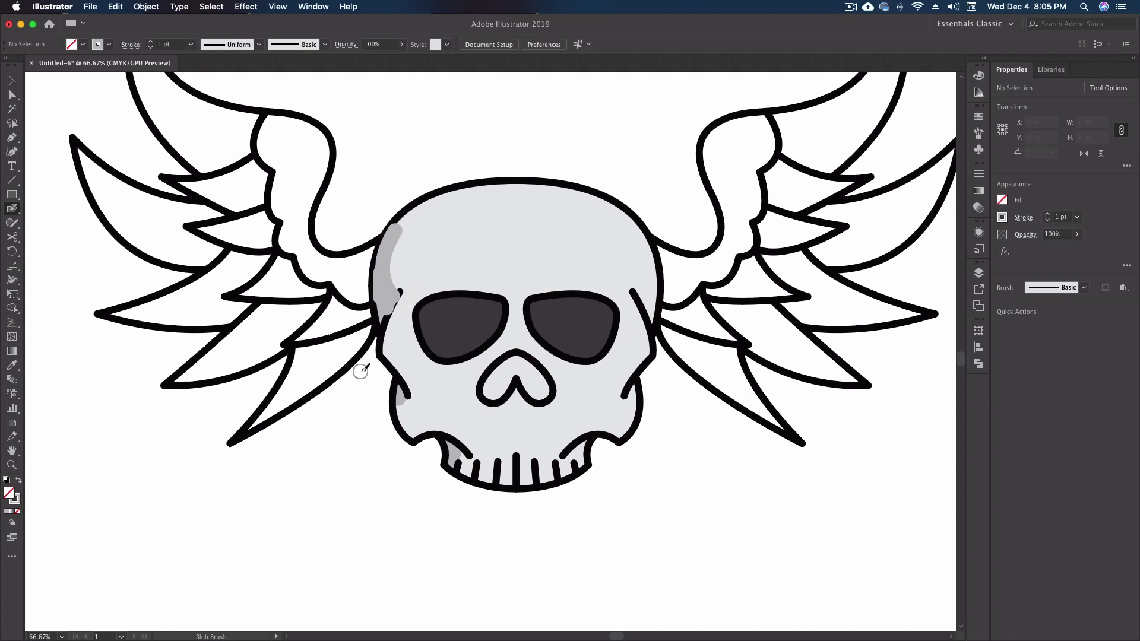
pyautogui.click(381, 322)
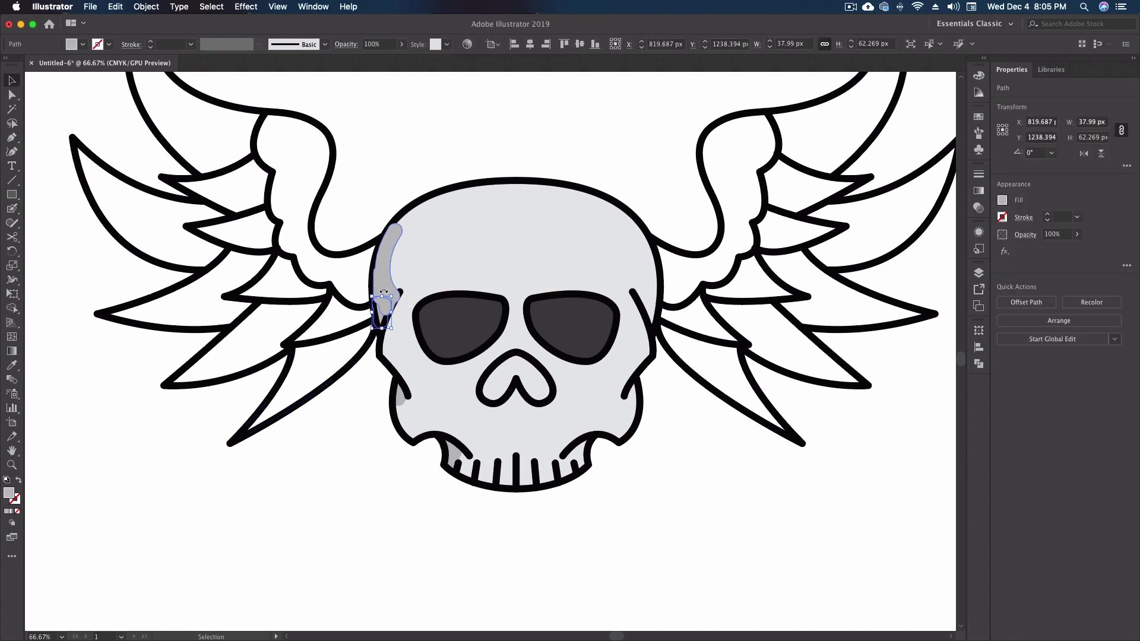
pyautogui.press('Delete')
pyautogui.click(384, 279)
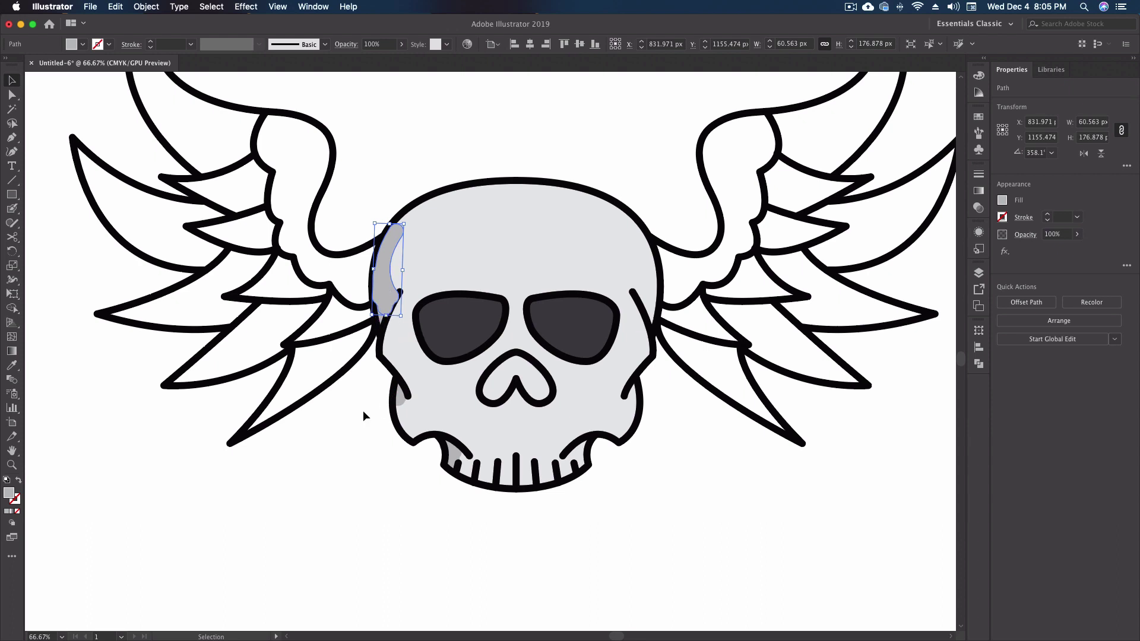
pyautogui.press('Delete')
pyautogui.click(380, 311)
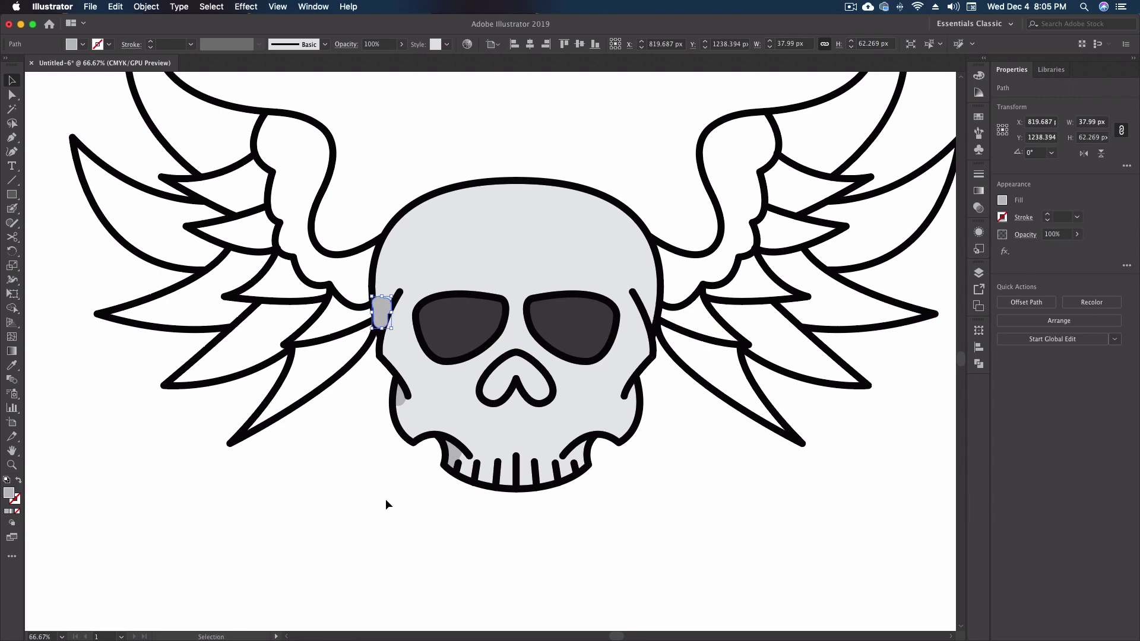
pyautogui.press('shift+super+bracketright')
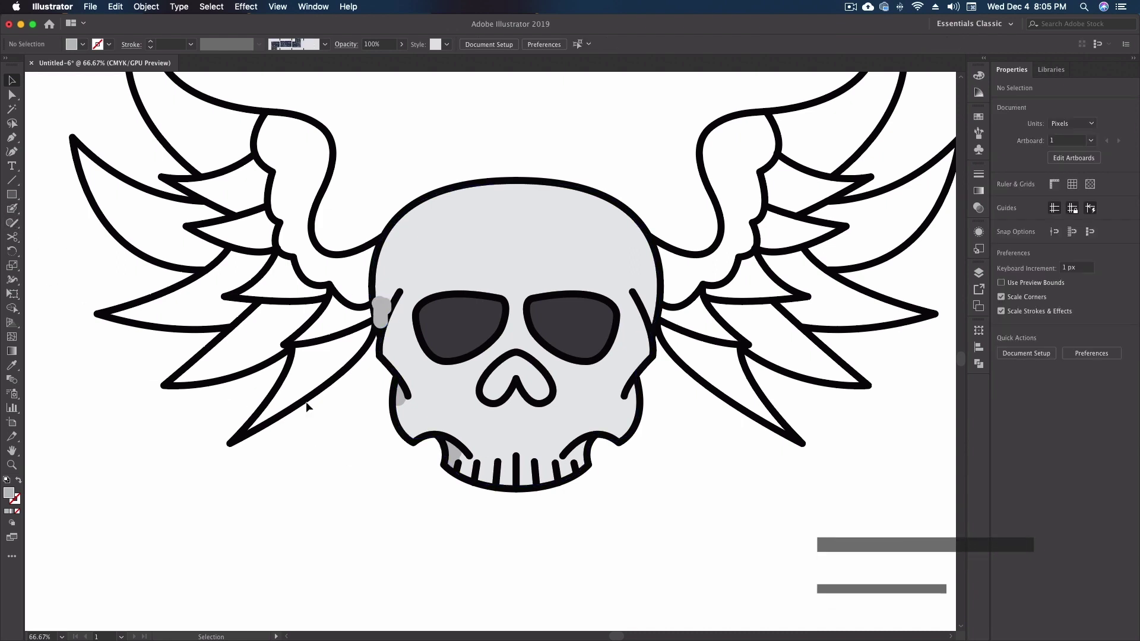
# Step: Repaint a grey shading strip along the skull's upper-left edge and select it
pyautogui.click(12, 208)
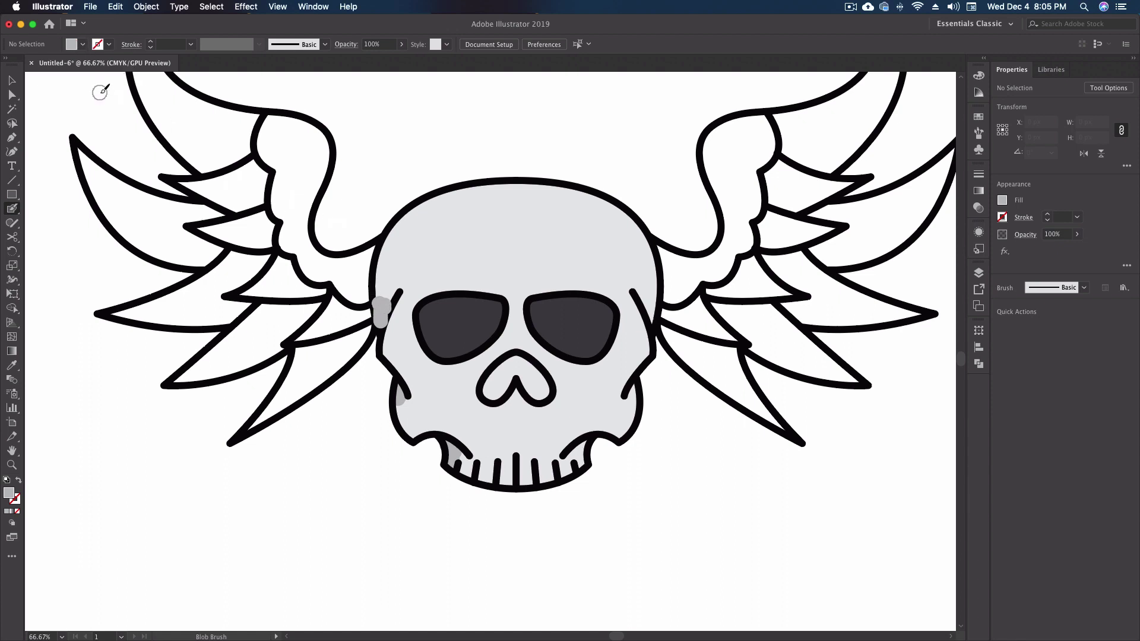
pyautogui.moveTo(384, 309)
pyautogui.mouseDown()
pyautogui.moveTo(394, 292)
pyautogui.moveTo(381, 298)
pyautogui.moveTo(384, 253)
pyautogui.mouseUp()
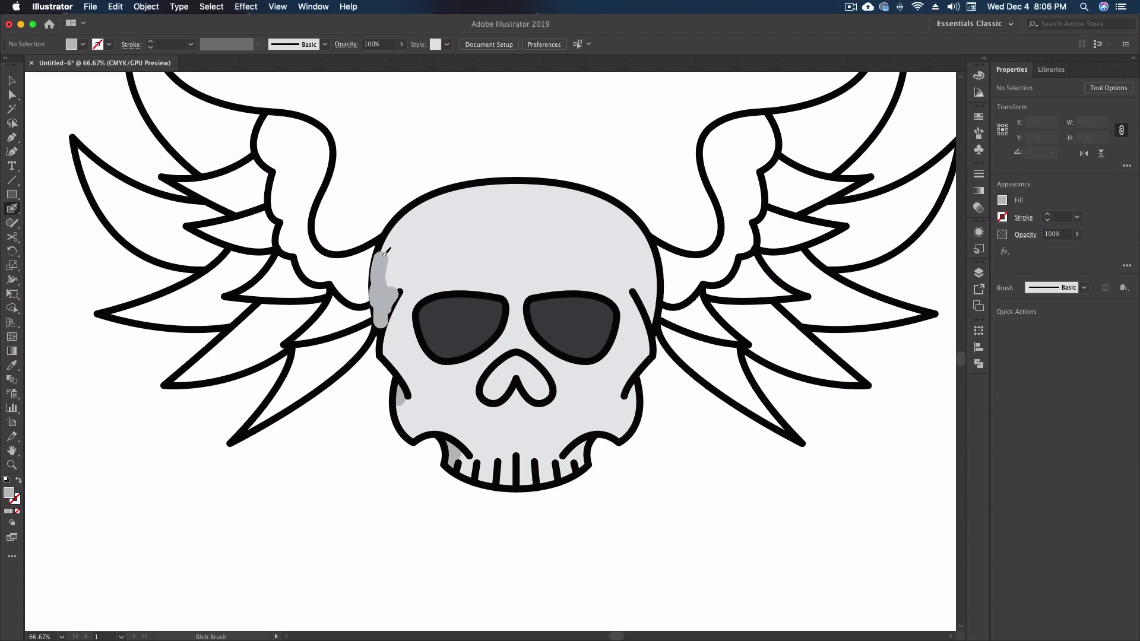
pyautogui.keyDown('super'); pyautogui.click(392, 291); pyautogui.keyUp('super')
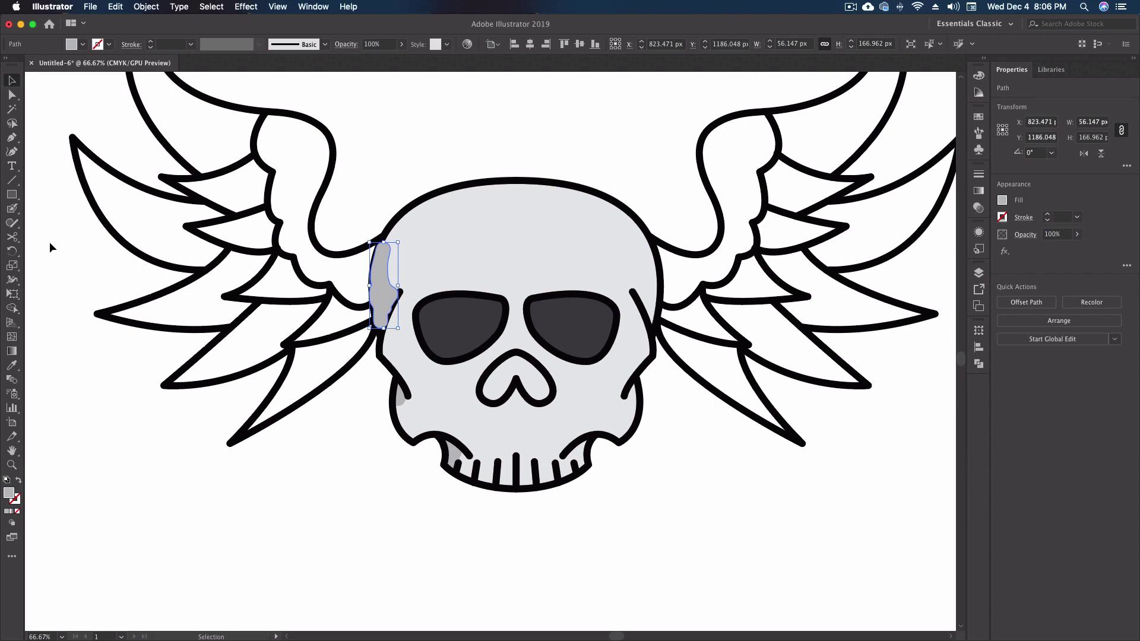
# Step: Open Blob Brush Tool Options, dismiss them, deselect the grey strip, then reopen the options
pyautogui.doubleClick(12, 208)
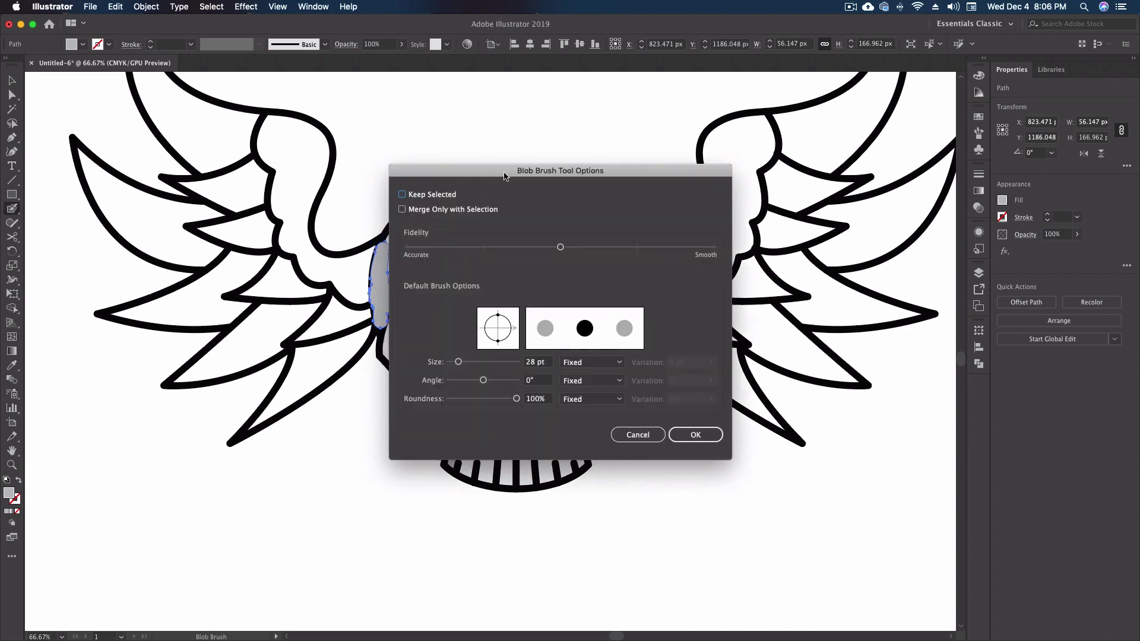
pyautogui.moveTo(464, 171); pyautogui.dragTo(653, 165)
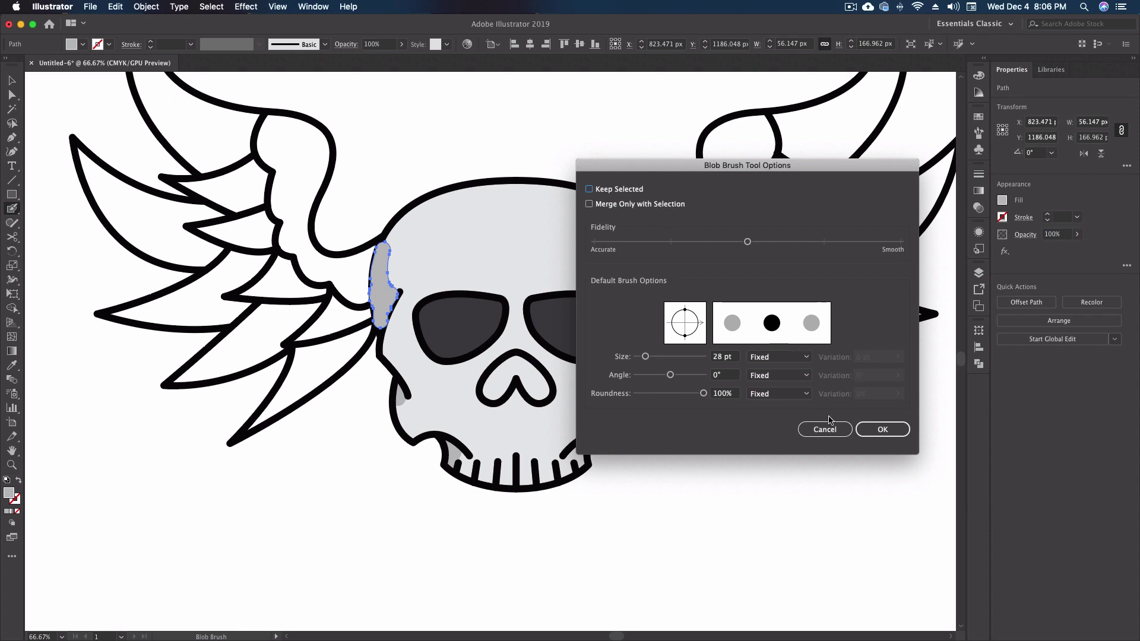
pyautogui.press('Return')
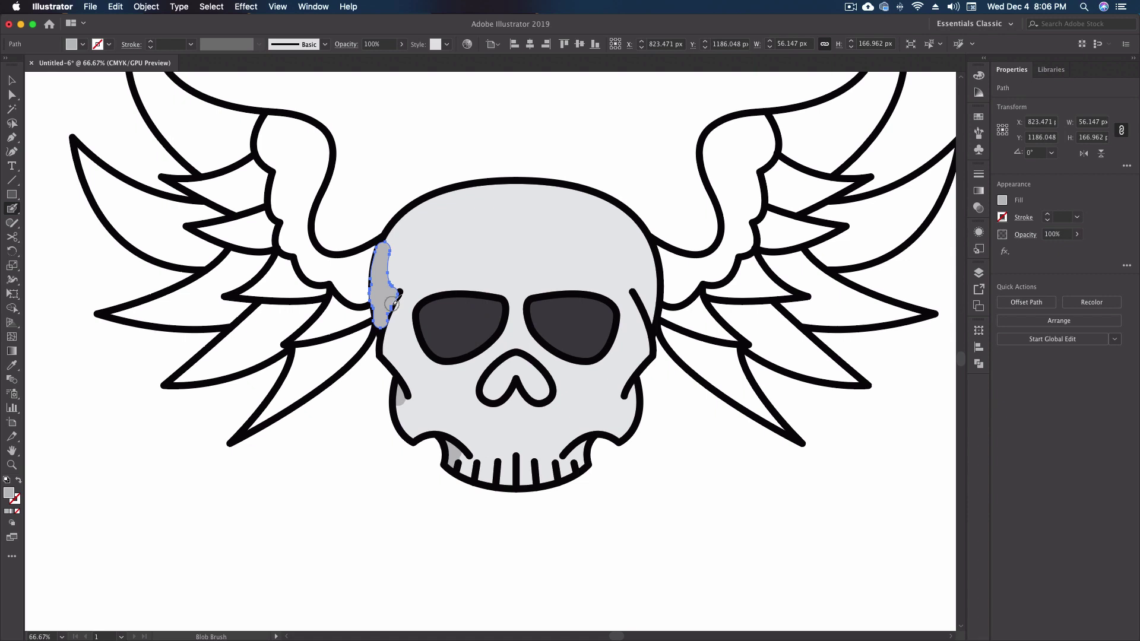
pyautogui.press('v')
pyautogui.click(344, 455)
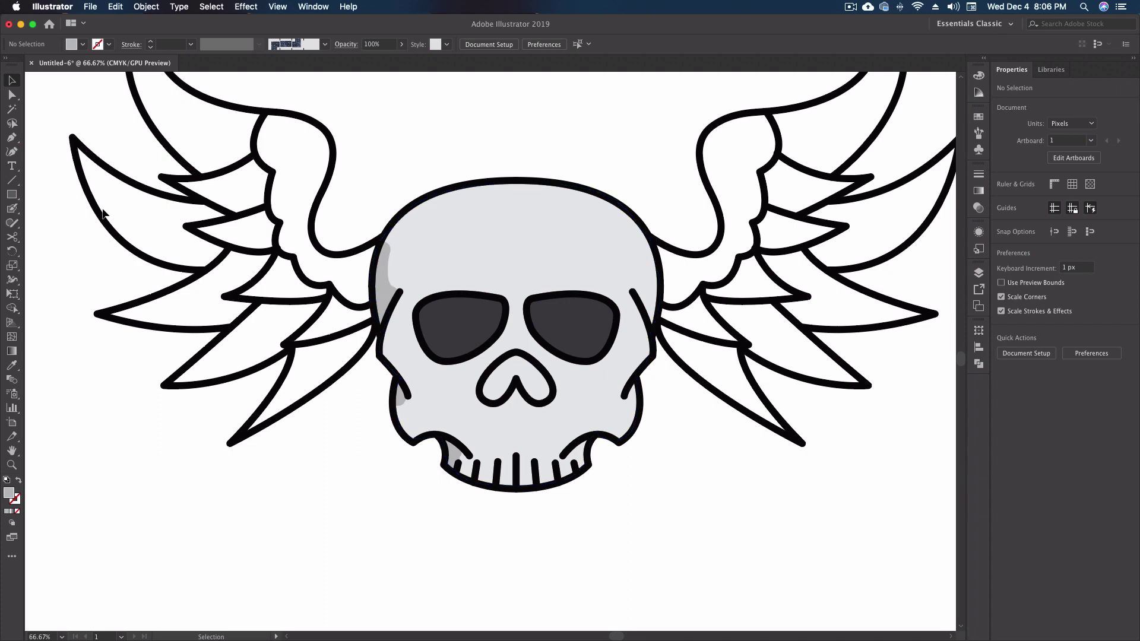
pyautogui.click(13, 210)
pyautogui.doubleClick(14, 210)
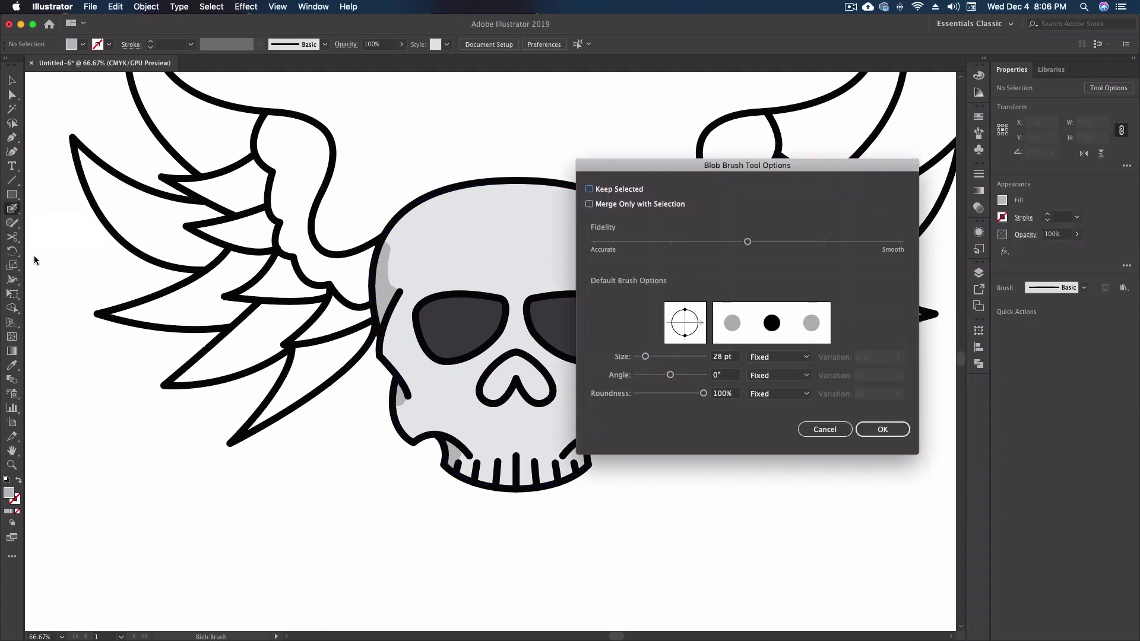
# Step: Set Blob Brush Fidelity to Accurate, then draw a test stroke above the skull and undo it
pyautogui.moveTo(769, 170); pyautogui.dragTo(794, 221)
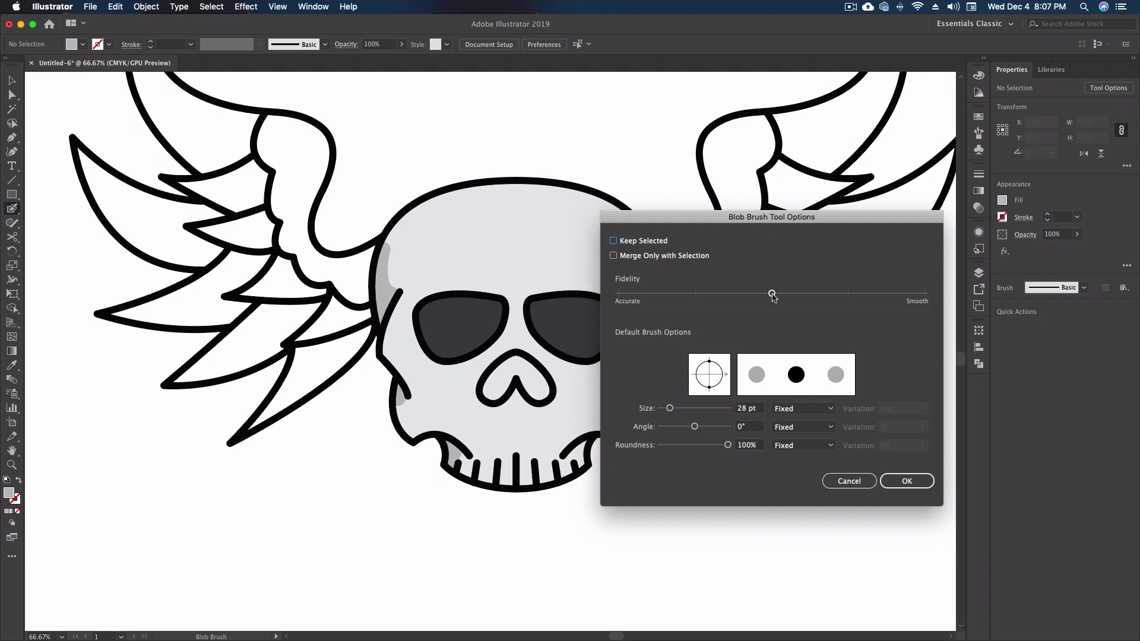
pyautogui.moveTo(772, 294); pyautogui.dragTo(623, 298)
pyautogui.click(908, 480)
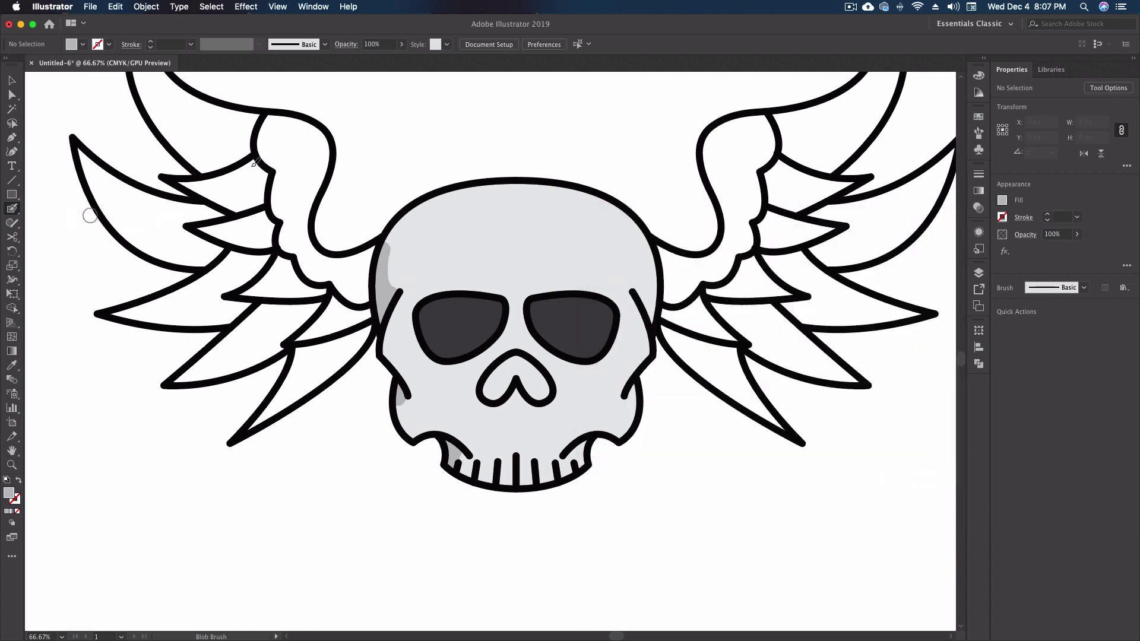
pyautogui.moveTo(399, 126)
pyautogui.mouseDown()
pyautogui.moveTo(531, 127)
pyautogui.moveTo(382, 161)
pyautogui.moveTo(618, 164)
pyautogui.mouseUp()
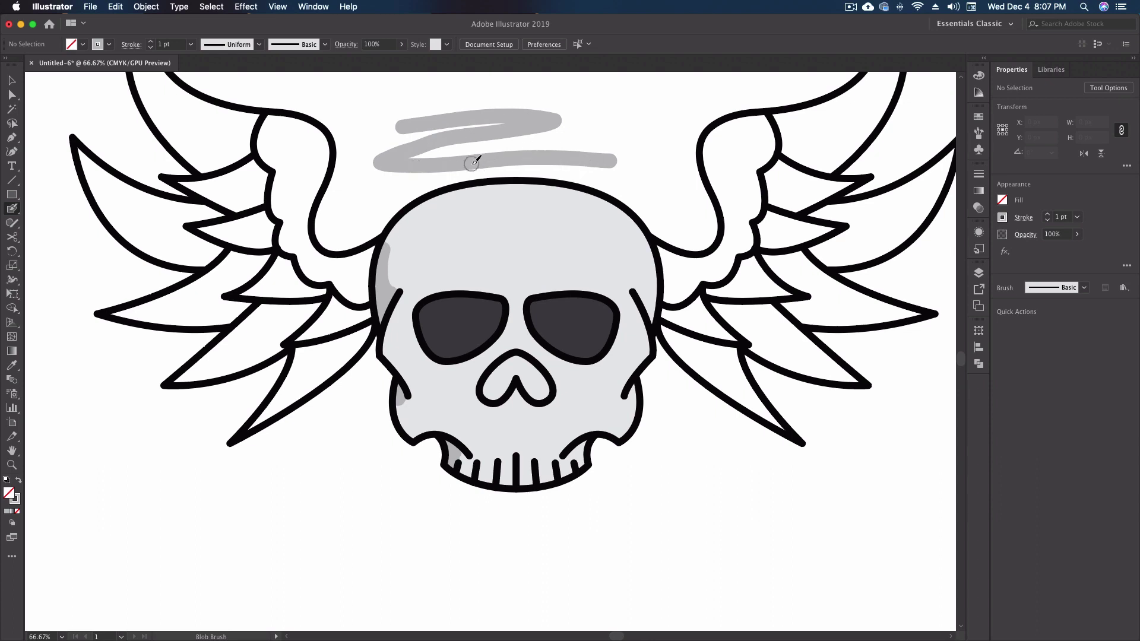
pyautogui.press('super+z')
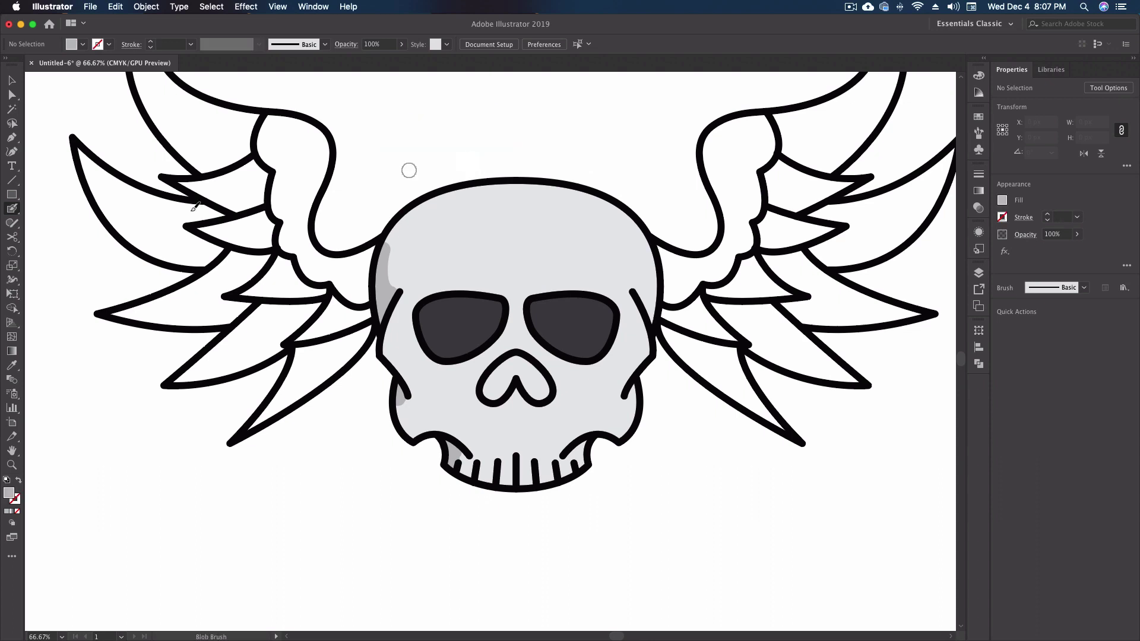
# Step: Set Blob Brush fidelity fully to Smooth and paint a Z-shaped test stroke above the skull
pyautogui.click(12, 209)
pyautogui.doubleClick(12, 209)
pyautogui.moveTo(621, 294); pyautogui.dragTo(925, 294)
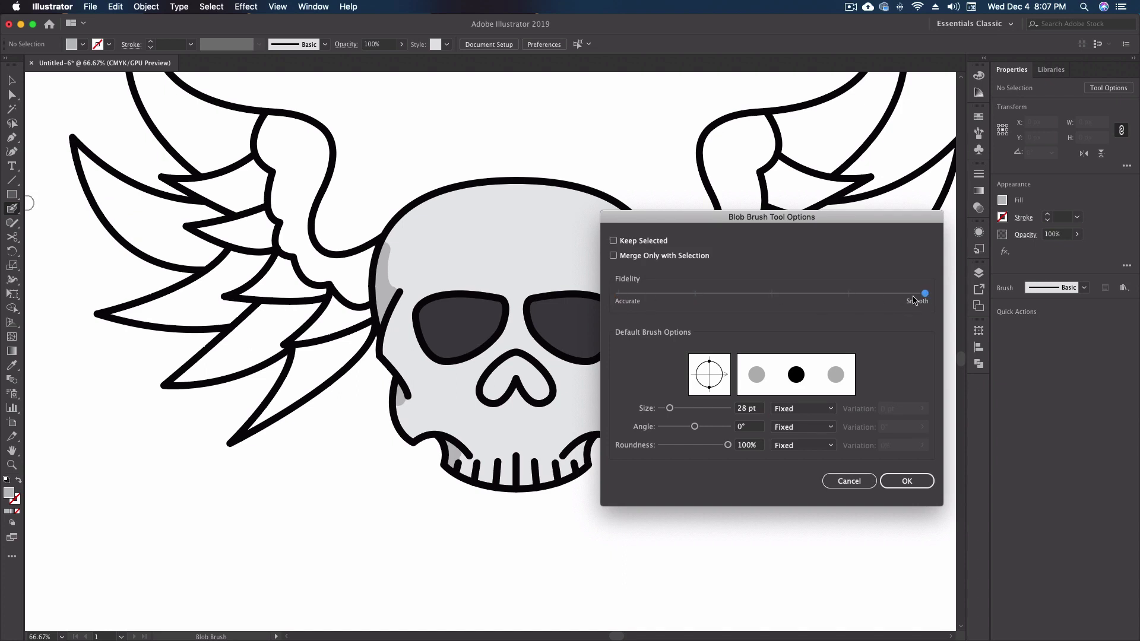
pyautogui.click(923, 481)
pyautogui.moveTo(408, 114)
pyautogui.mouseDown()
pyautogui.moveTo(599, 117)
pyautogui.moveTo(588, 133)
pyautogui.moveTo(457, 153)
pyautogui.moveTo(695, 173)
pyautogui.mouseUp()
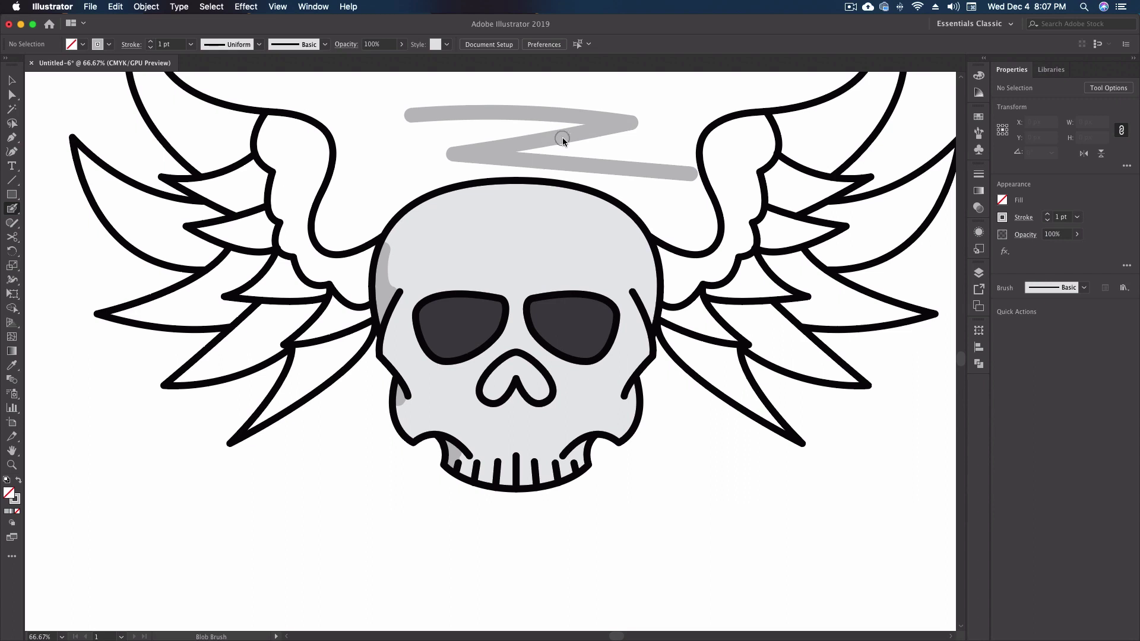
# Step: Select and delete the Z-shaped test stroke
pyautogui.press('v')
pyautogui.click(424, 122)
pyautogui.press('Delete')
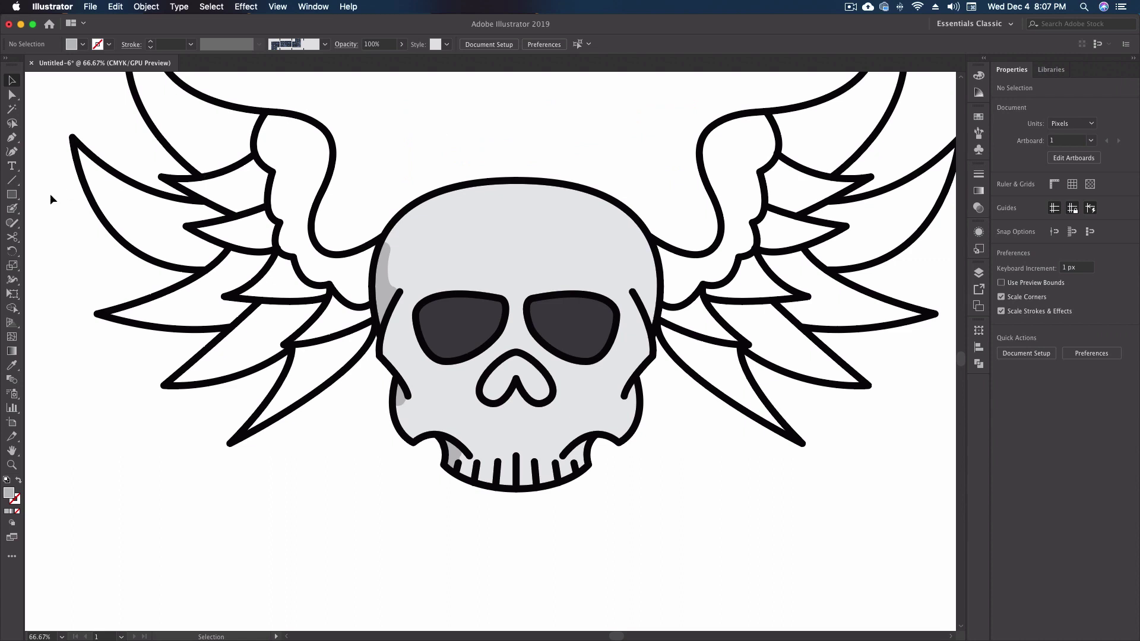
# Step: Reopen Blob Brush options and set Fidelity one notch short of Smooth
pyautogui.doubleClick(12, 208)
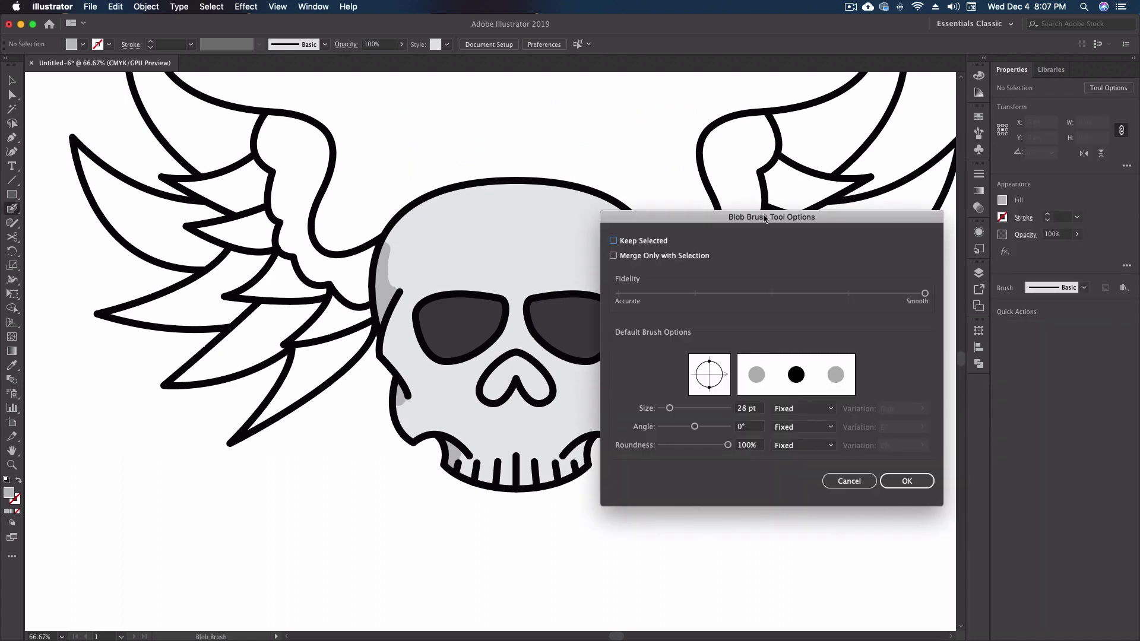
pyautogui.moveTo(765, 219); pyautogui.dragTo(666, 211)
pyautogui.moveTo(826, 286); pyautogui.dragTo(691, 289)
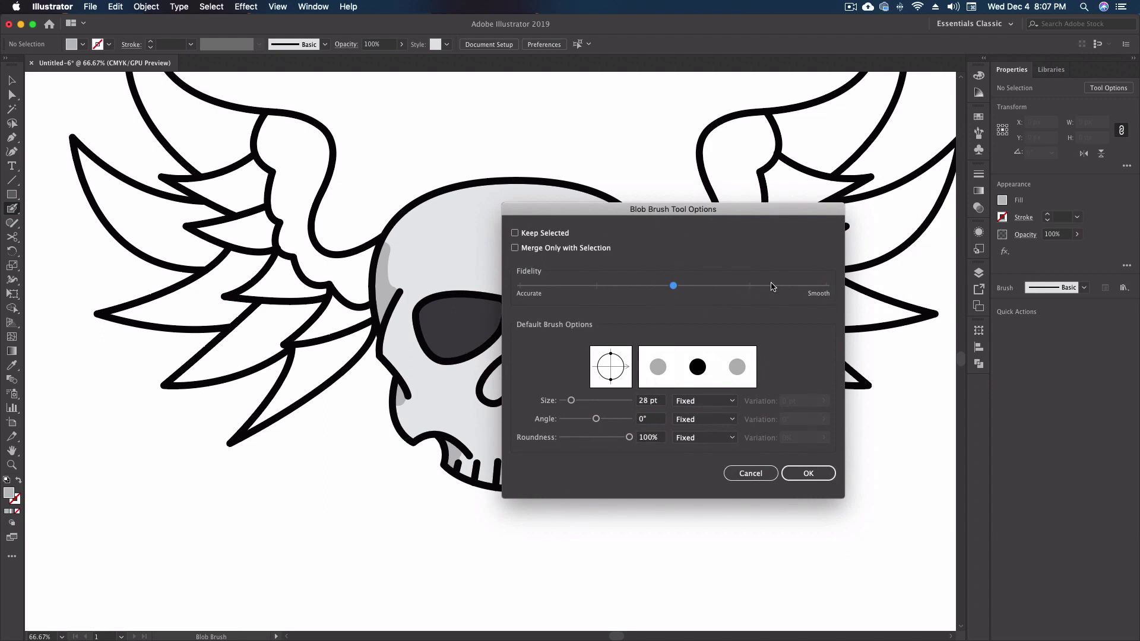
pyautogui.moveTo(675, 288); pyautogui.dragTo(738, 290)
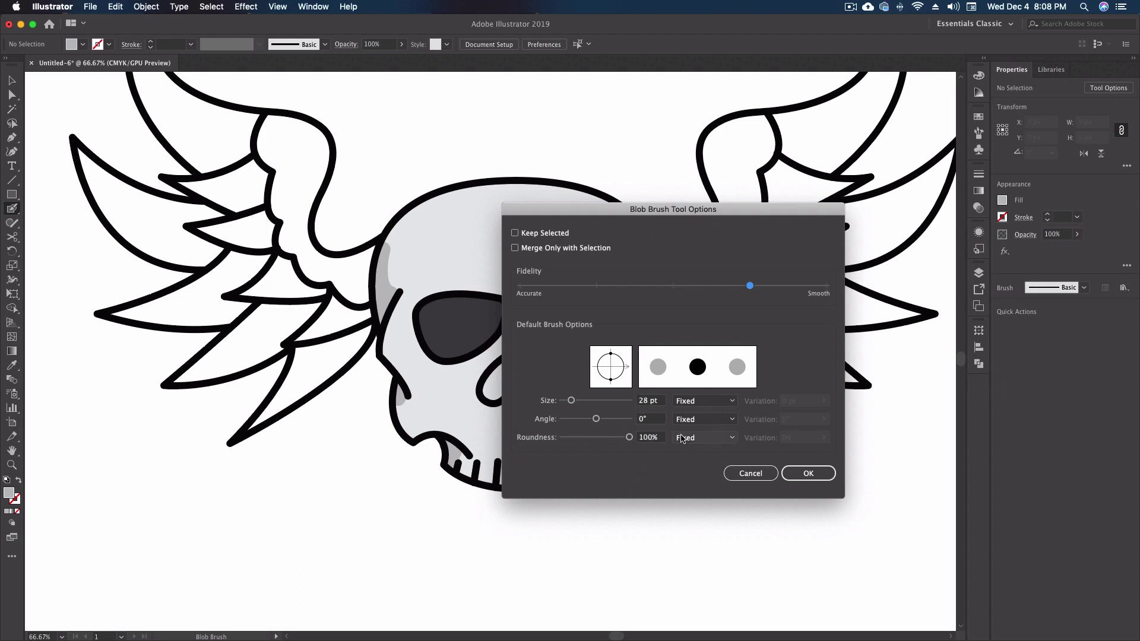
# Step: Keep the Blob Brush size Fixed and give its tip a 36° angle and 60% roundness
pyautogui.click(733, 402)
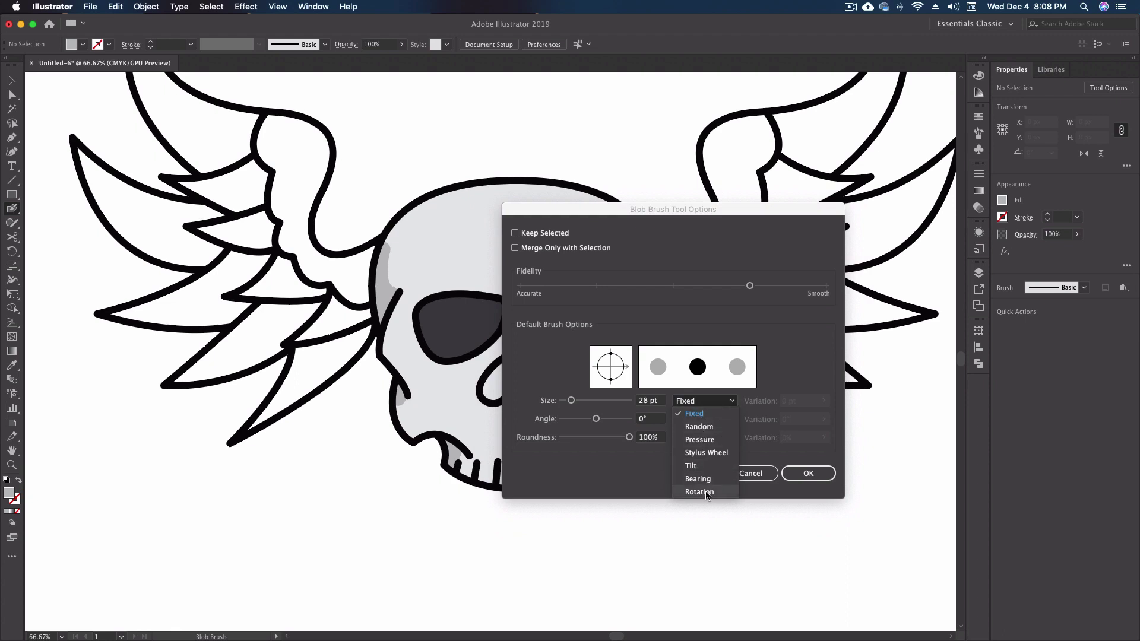
pyautogui.click(791, 378)
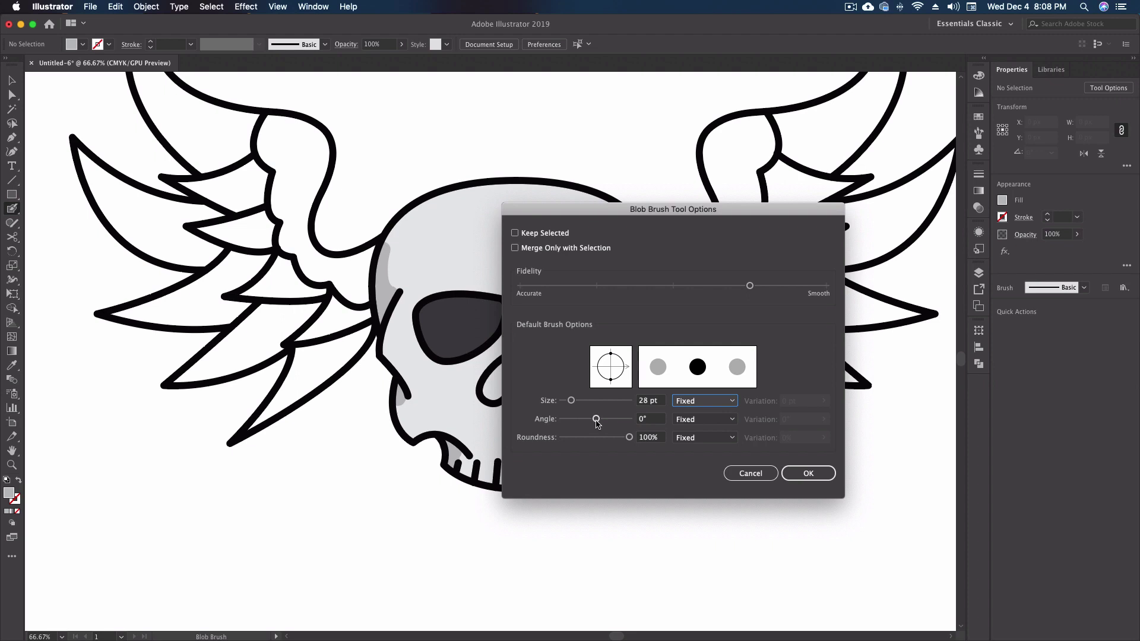
pyautogui.moveTo(597, 422); pyautogui.dragTo(605, 423)
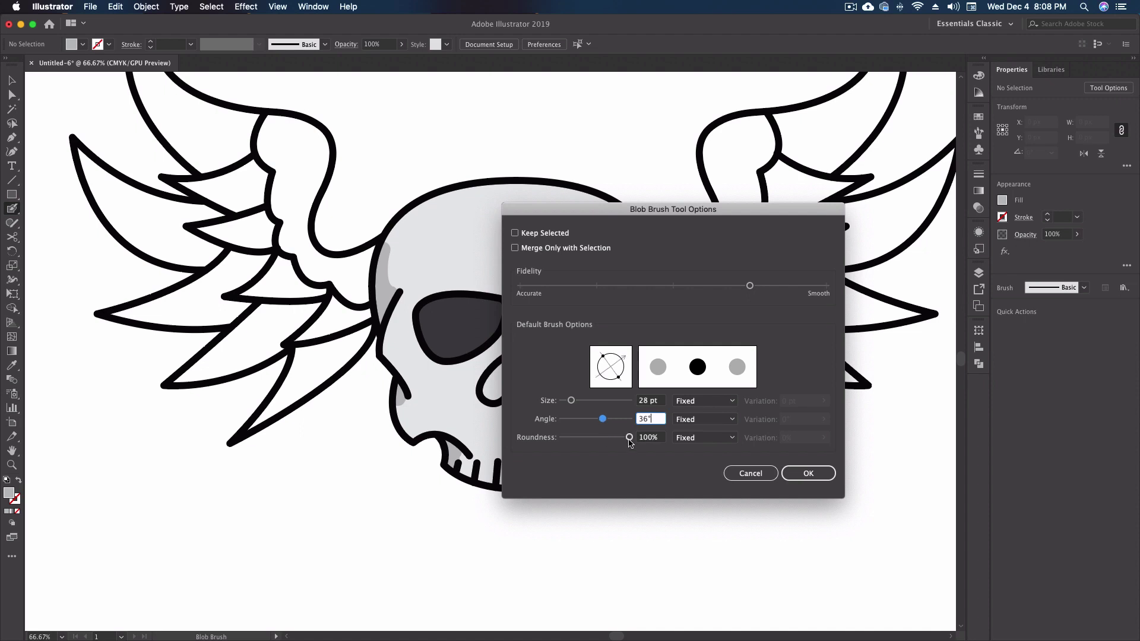
pyautogui.moveTo(629, 438); pyautogui.dragTo(603, 444)
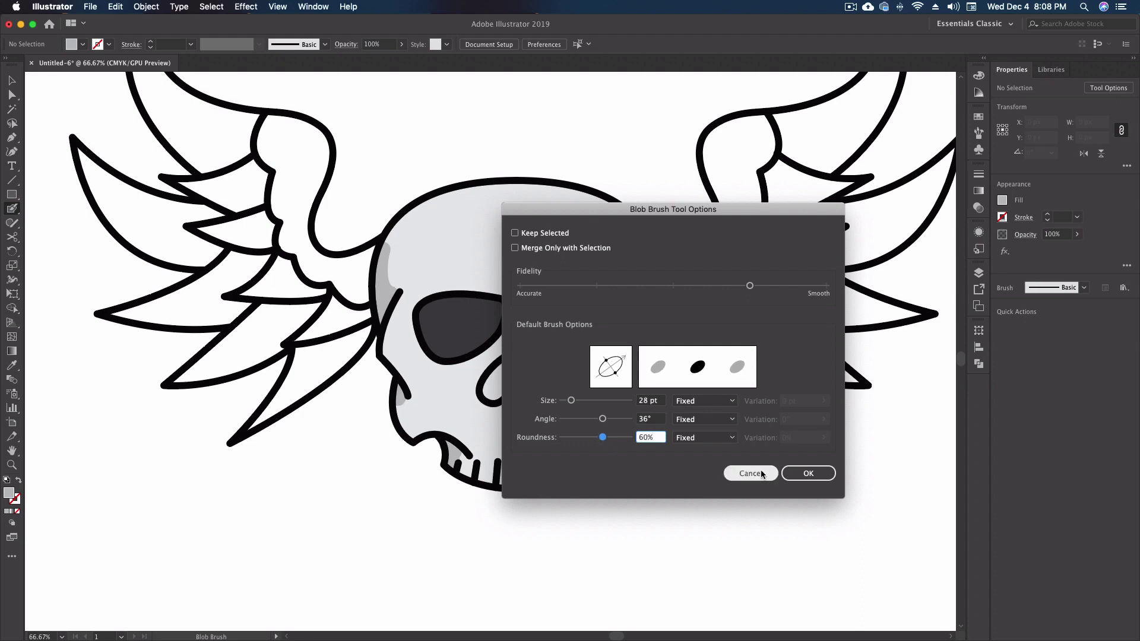
pyautogui.click(803, 474)
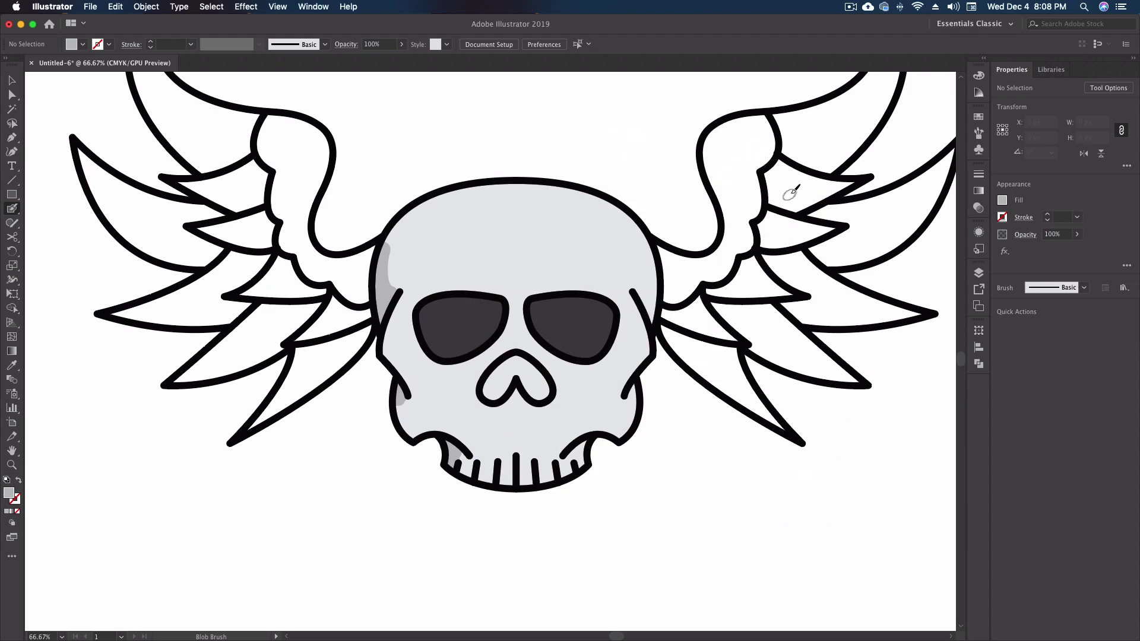
# Step: Set the fill colour to blue with 50% opacity for new strokes
pyautogui.click(83, 44)
pyautogui.click(85, 77)
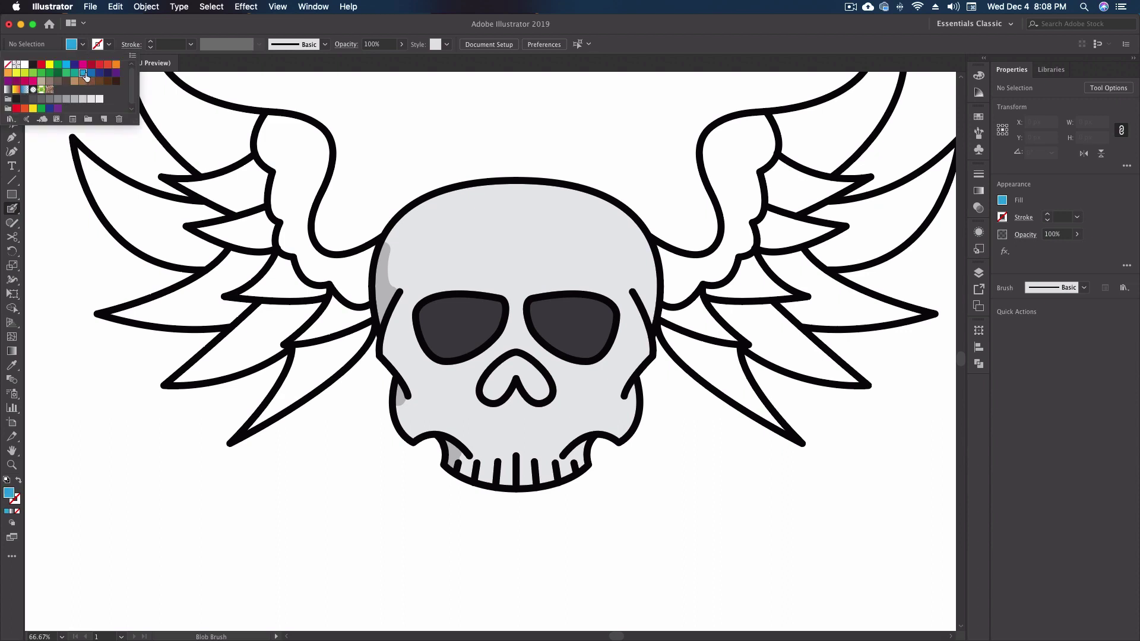
pyautogui.click(400, 45)
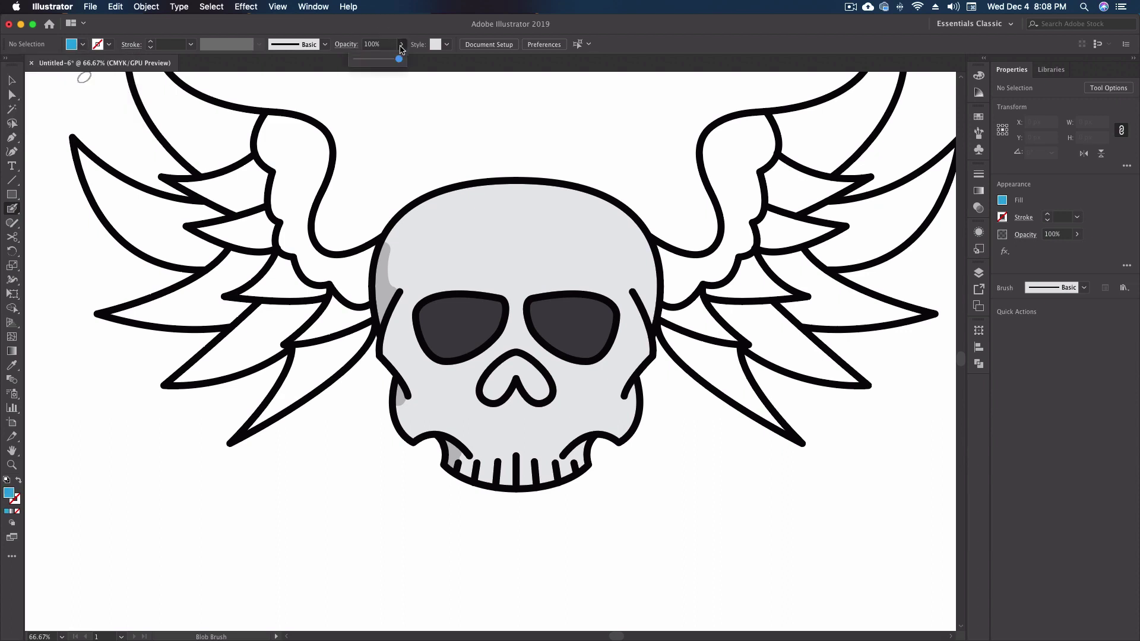
pyautogui.moveTo(398, 62); pyautogui.dragTo(379, 62)
pyautogui.click(826, 200)
# Step: Paint a translucent blue highlight along the upper edge of the right wing
pyautogui.hotkey('shift', 'x')
pyautogui.hotkey('shift', 'x')
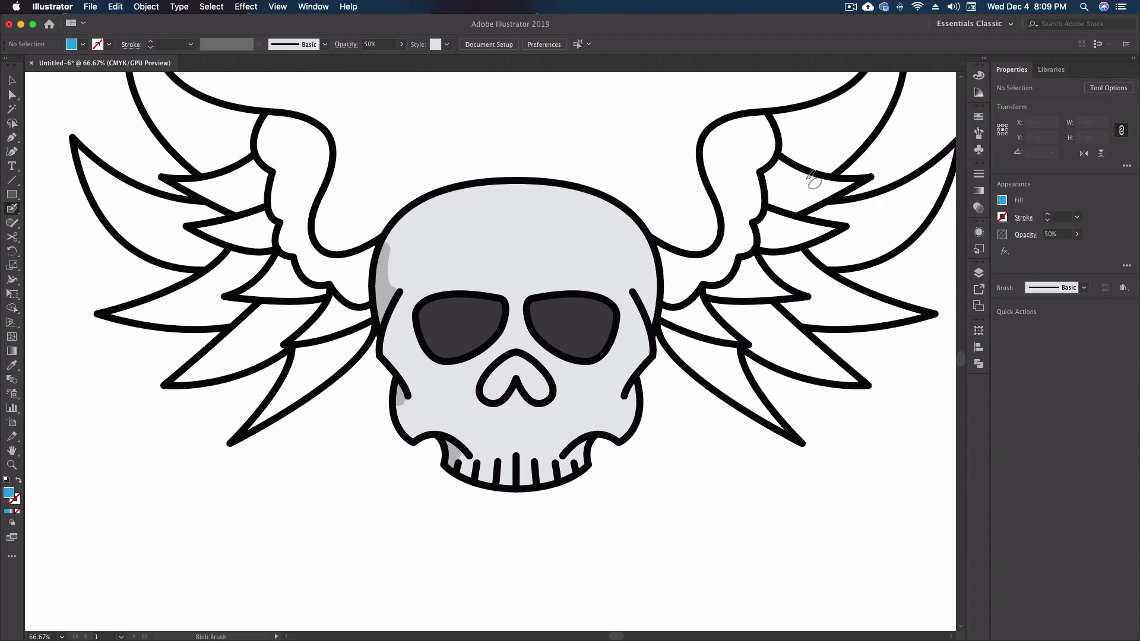
pyautogui.moveTo(779, 160); pyautogui.dragTo(854, 184)
pyautogui.hotkey('shift', 'x')
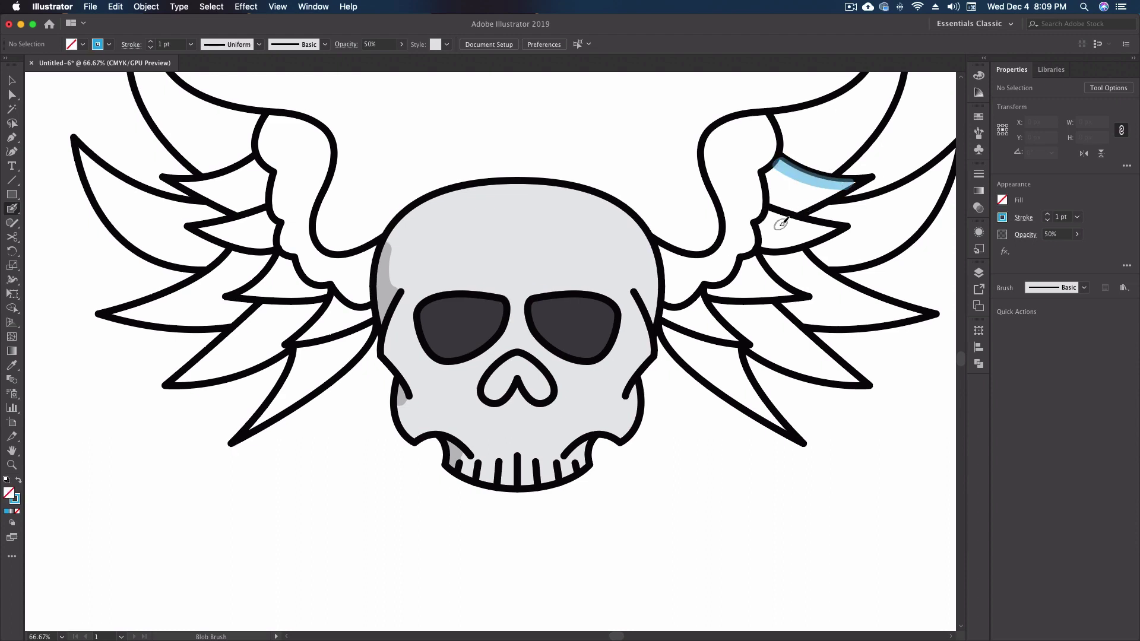
# Step: Paint translucent blue highlights on the right wing's middle and inner feathers
pyautogui.moveTo(765, 214); pyautogui.dragTo(848, 225)
pyautogui.moveTo(748, 253); pyautogui.dragTo(795, 293)
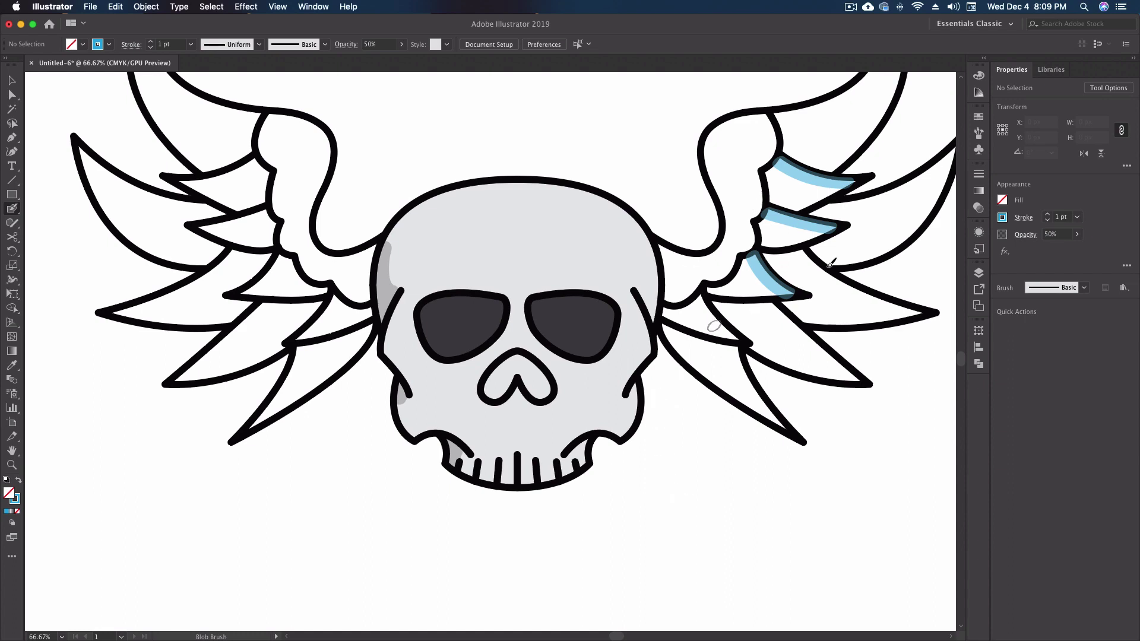
pyautogui.moveTo(614, 175)
pyautogui.mouseDown()
pyautogui.moveTo(647, 523)
pyautogui.moveTo(661, 521)
pyautogui.mouseUp()
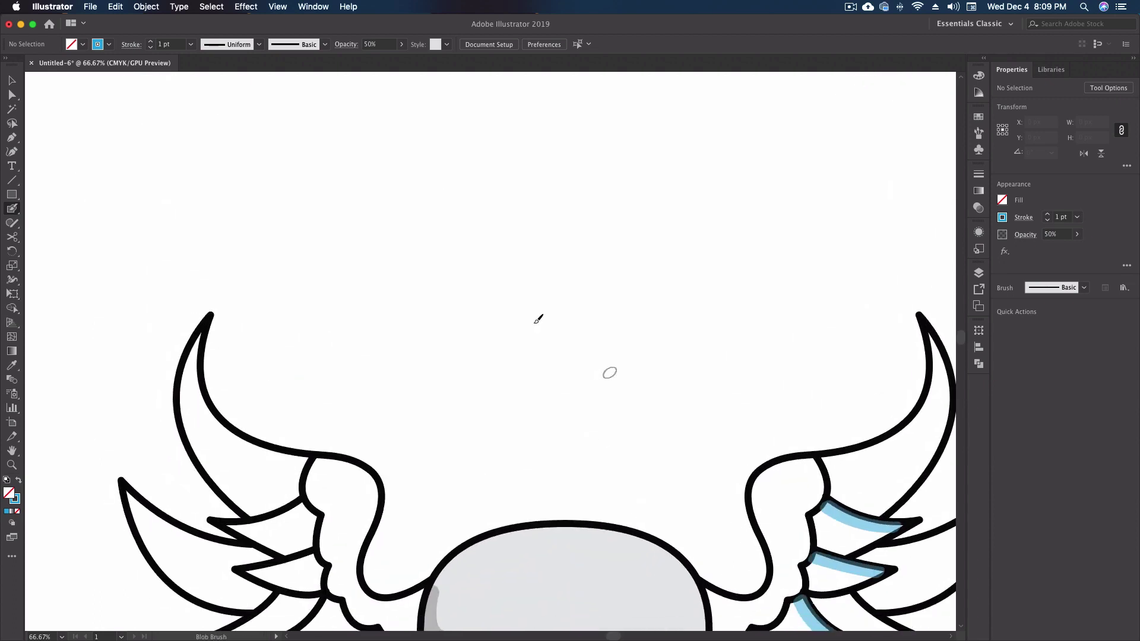
pyautogui.moveTo(400, 250)
pyautogui.mouseDown()
pyautogui.moveTo(580, 227)
pyautogui.moveTo(397, 349)
pyautogui.moveTo(473, 419)
pyautogui.mouseUp()
pyautogui.moveTo(677, 232)
pyautogui.mouseDown()
pyautogui.moveTo(553, 324)
pyautogui.moveTo(529, 367)
pyautogui.mouseUp()
pyautogui.moveTo(697, 268); pyautogui.dragTo(621, 377)
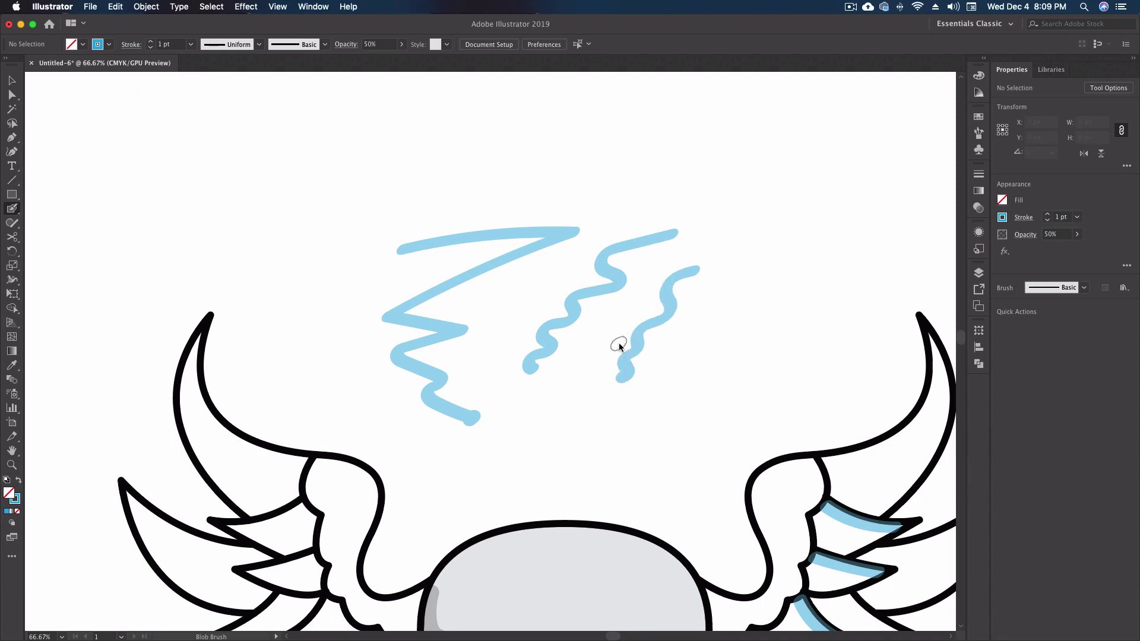
pyautogui.press(']')
pyautogui.press(']')
pyautogui.press(']')
pyautogui.press(']')
pyautogui.moveTo(265, 160); pyautogui.dragTo(681, 141)
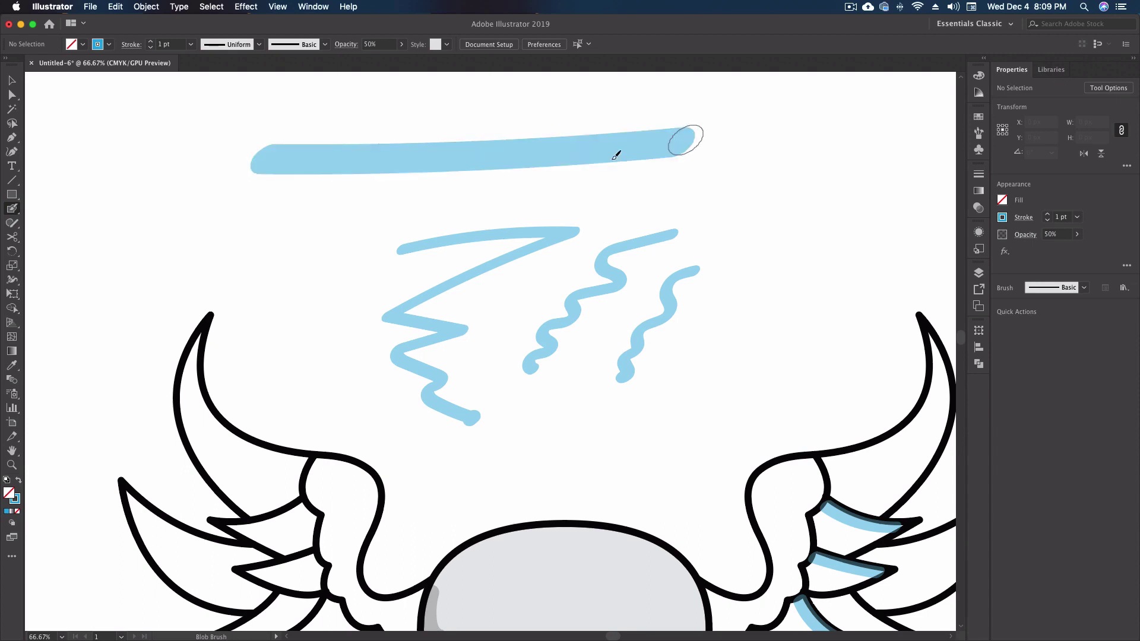
pyautogui.moveTo(682, 212); pyautogui.dragTo(494, 229)
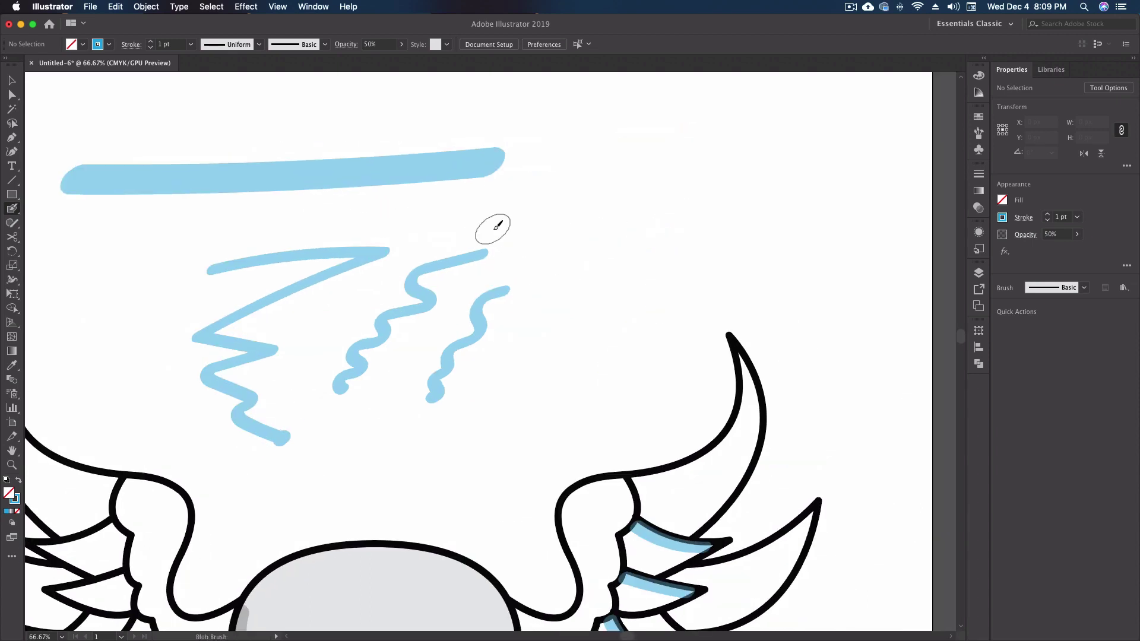
pyautogui.moveTo(712, 156); pyautogui.dragTo(674, 119)
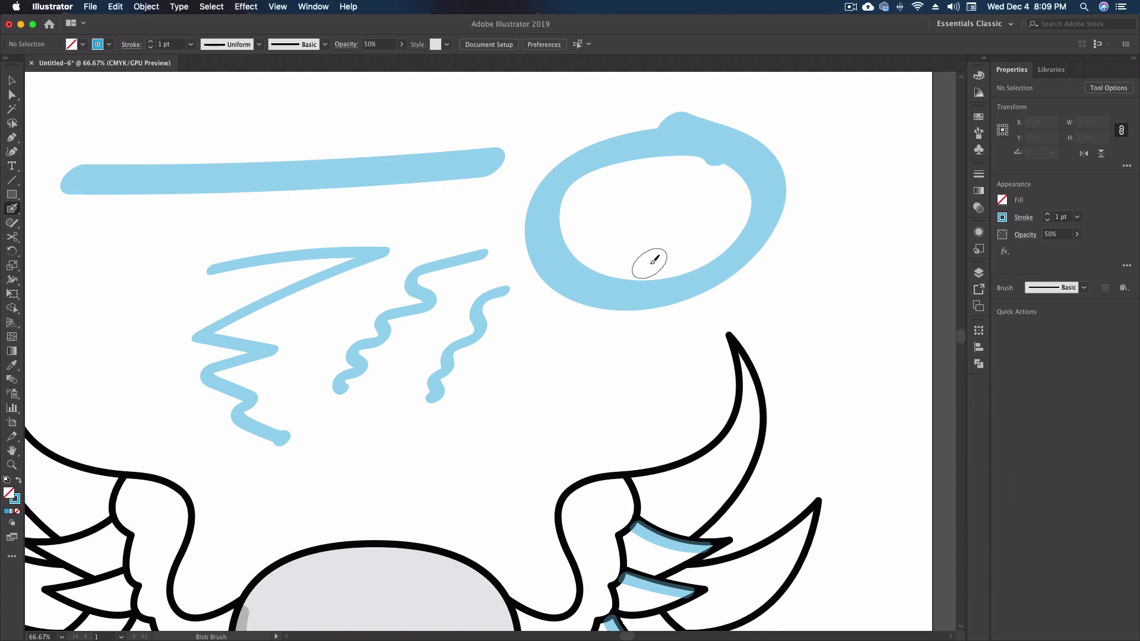
pyautogui.press('super+z')
pyautogui.press('super+z')
pyautogui.press('super+z')
pyautogui.press('super+z')
pyautogui.press('super+z')
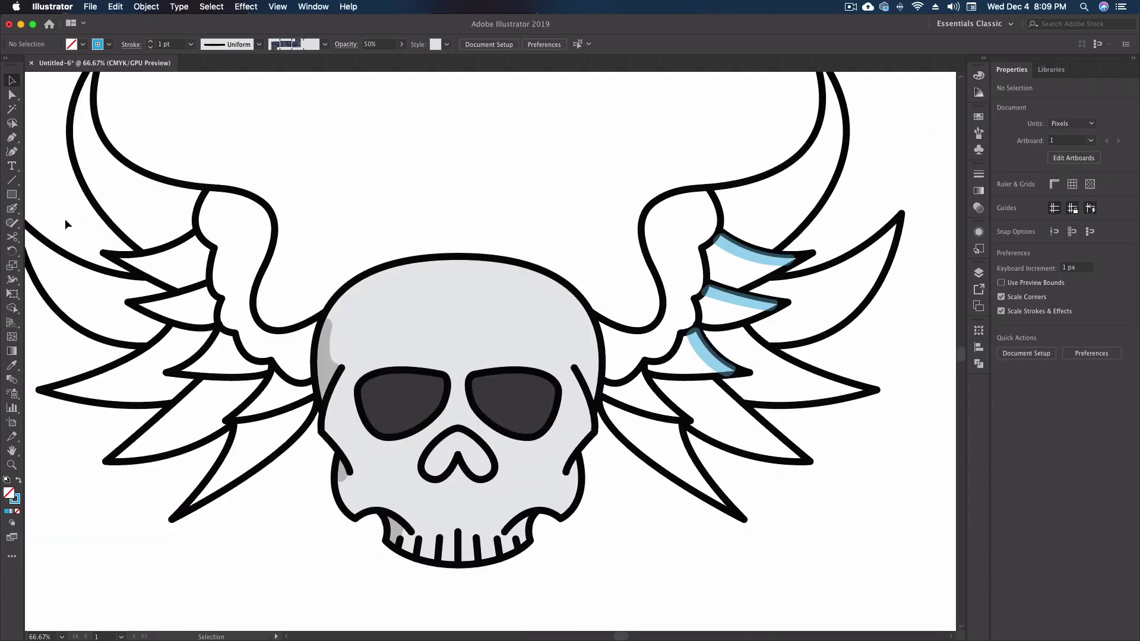
# Step: Turn on Keep Selected and Merge Only with Selection in Blob Brush options
pyautogui.doubleClick(12, 208)
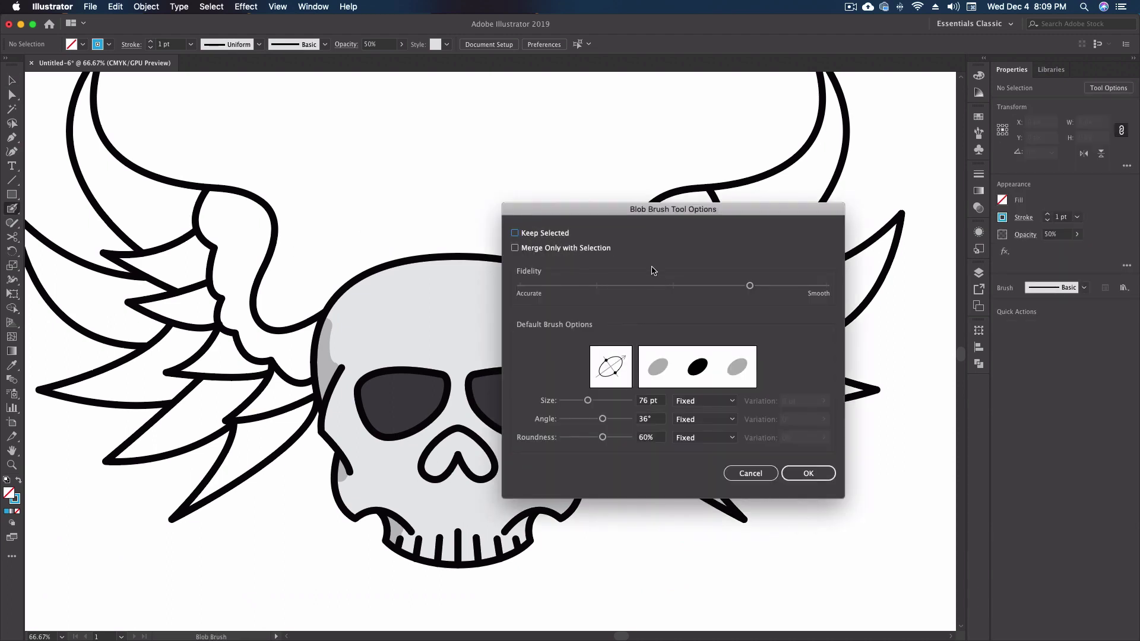
pyautogui.click(567, 248)
pyautogui.click(560, 233)
pyautogui.click(805, 475)
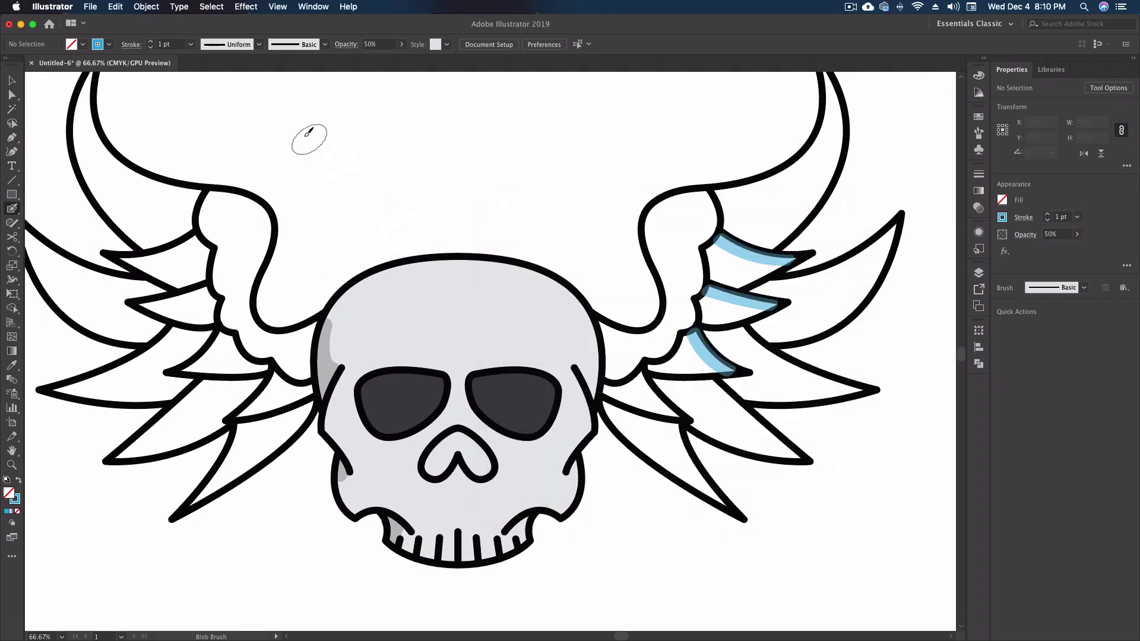
# Step: Paint two overlapping blue test bars above the wings and a diagonal stroke crossing both
pyautogui.moveTo(296, 119); pyautogui.dragTo(457, 129)
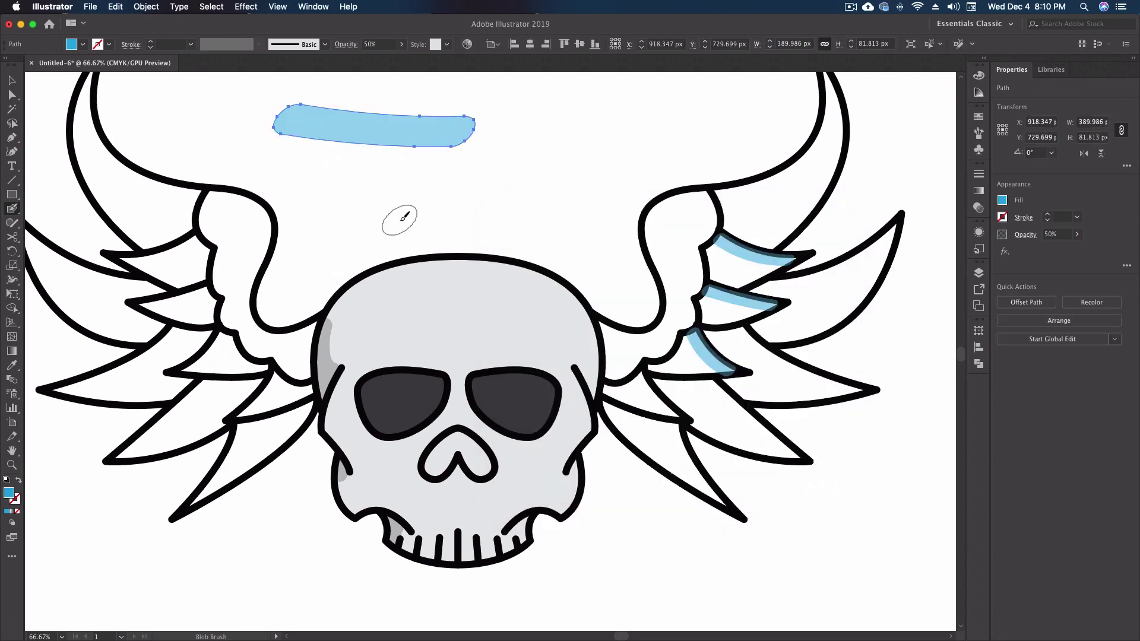
pyautogui.moveTo(413, 117)
pyautogui.mouseDown()
pyautogui.moveTo(374, 122)
pyautogui.moveTo(395, 115)
pyautogui.moveTo(440, 137)
pyautogui.mouseUp()
pyautogui.moveTo(309, 176); pyautogui.dragTo(473, 185)
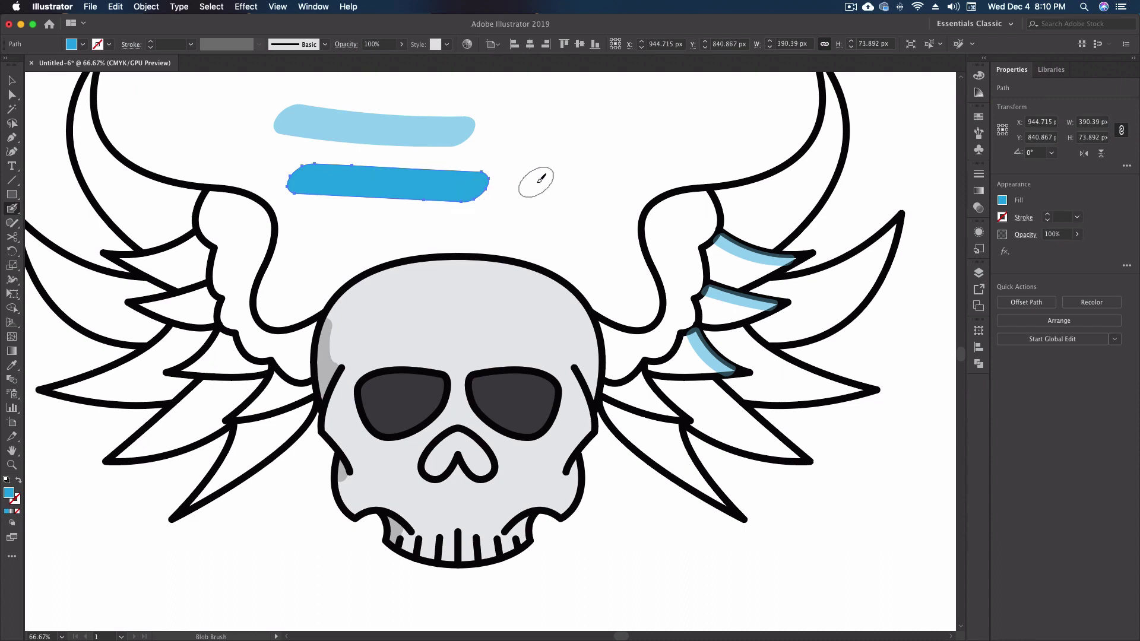
pyautogui.moveTo(404, 89); pyautogui.dragTo(454, 196)
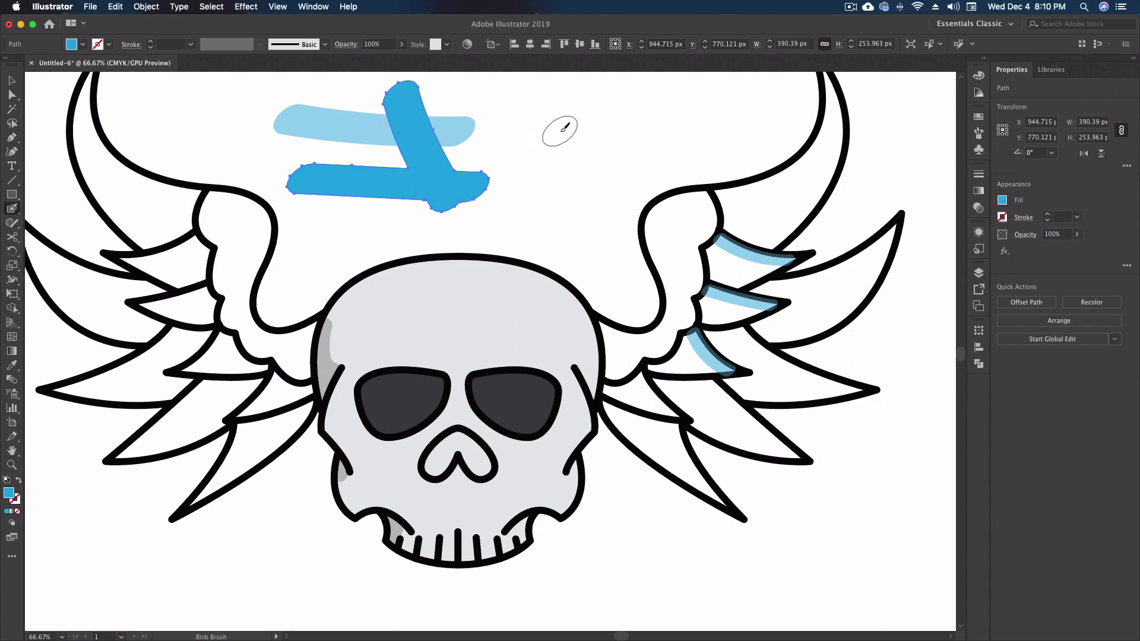
# Step: Paint a separate diagonal blue stroke and move it up and to the right
pyautogui.keyDown('super'); pyautogui.click(591, 120); pyautogui.keyUp('super')
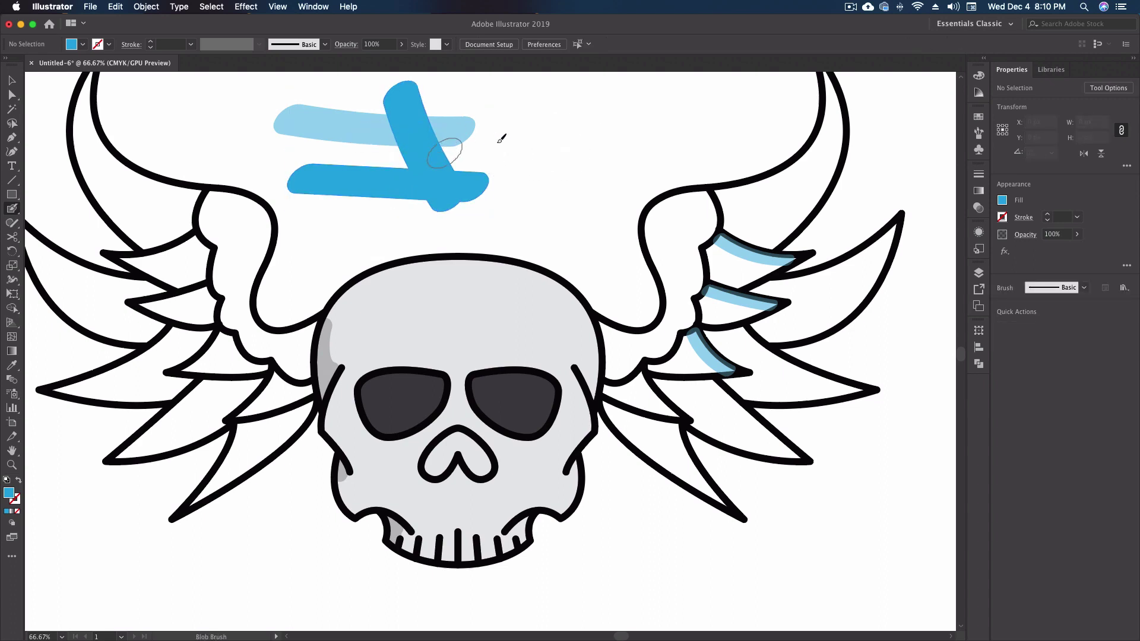
pyautogui.moveTo(569, 103); pyautogui.dragTo(313, 226)
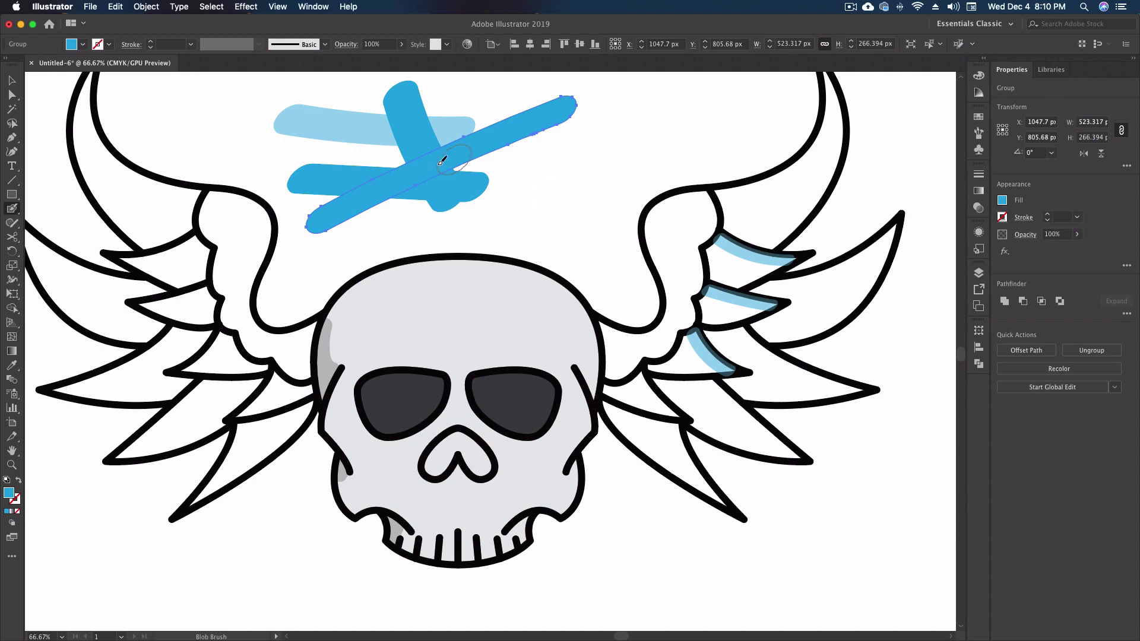
pyautogui.press('v')
pyautogui.moveTo(444, 161); pyautogui.dragTo(505, 146)
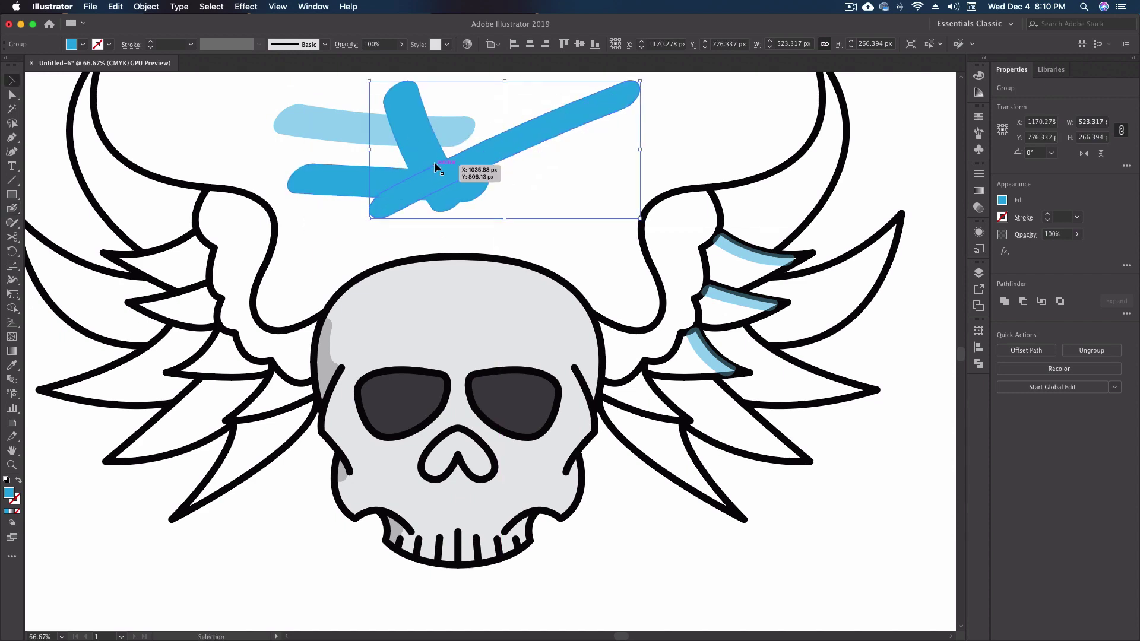
# Step: Turn off Merge Only with Selection in Blob Brush options
pyautogui.click(12, 209)
pyautogui.doubleClick(12, 209)
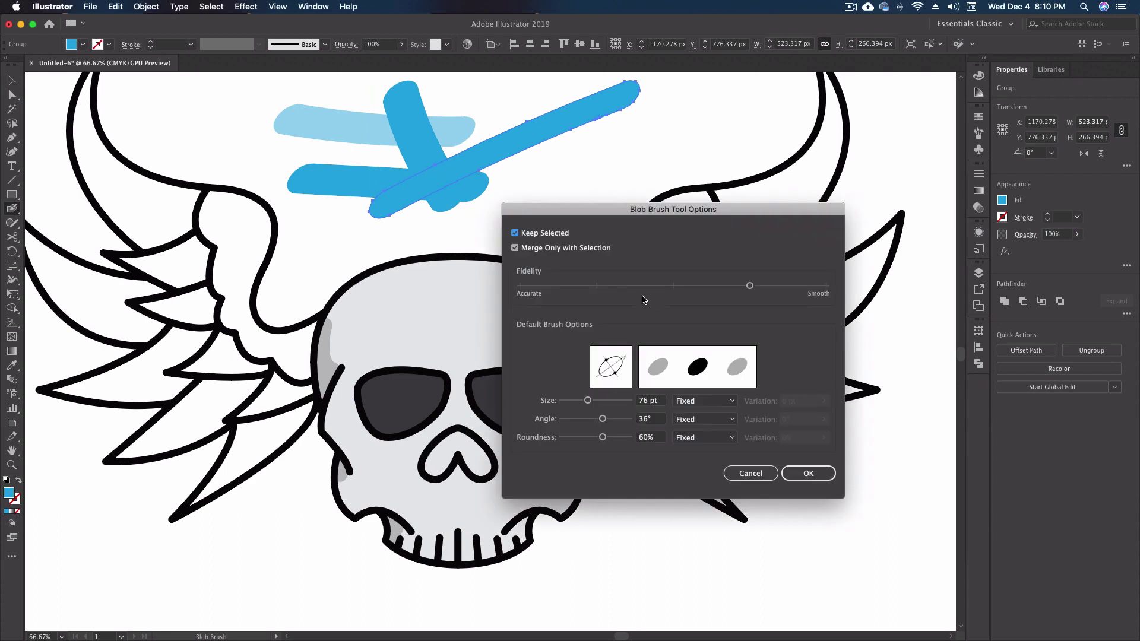
pyautogui.click(547, 250)
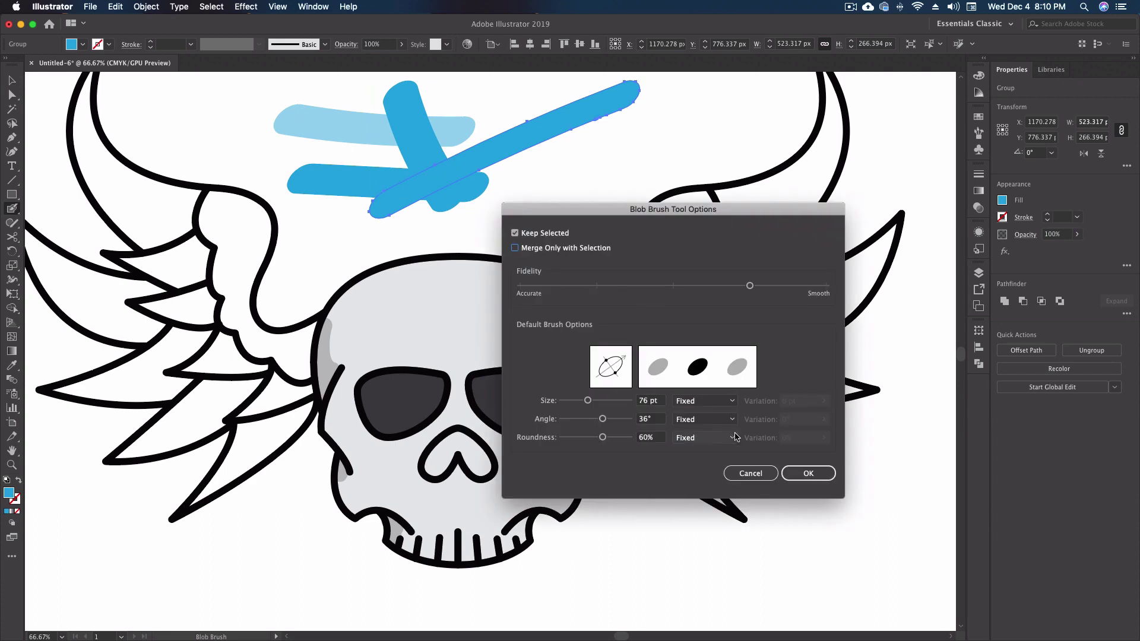
pyautogui.click(809, 473)
# Step: Paint a diagonal and a horizontal blue stroke that fuse into the crossing shape
pyautogui.moveTo(626, 172); pyautogui.dragTo(630, 280)
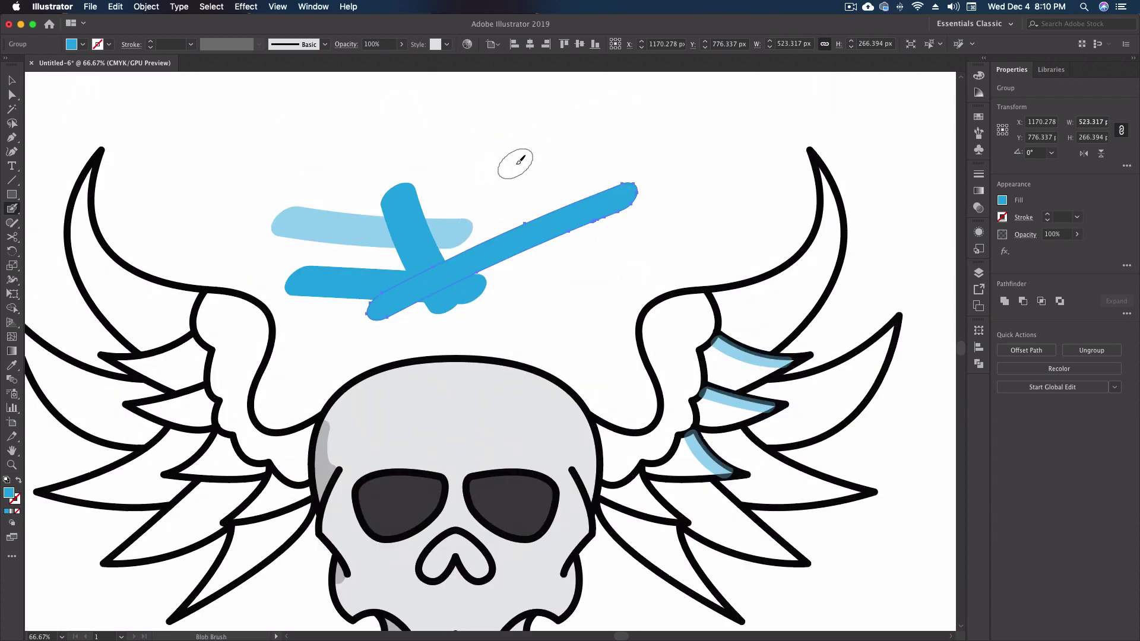
pyautogui.press('super+shift+a')
pyautogui.moveTo(530, 158); pyautogui.dragTo(398, 313)
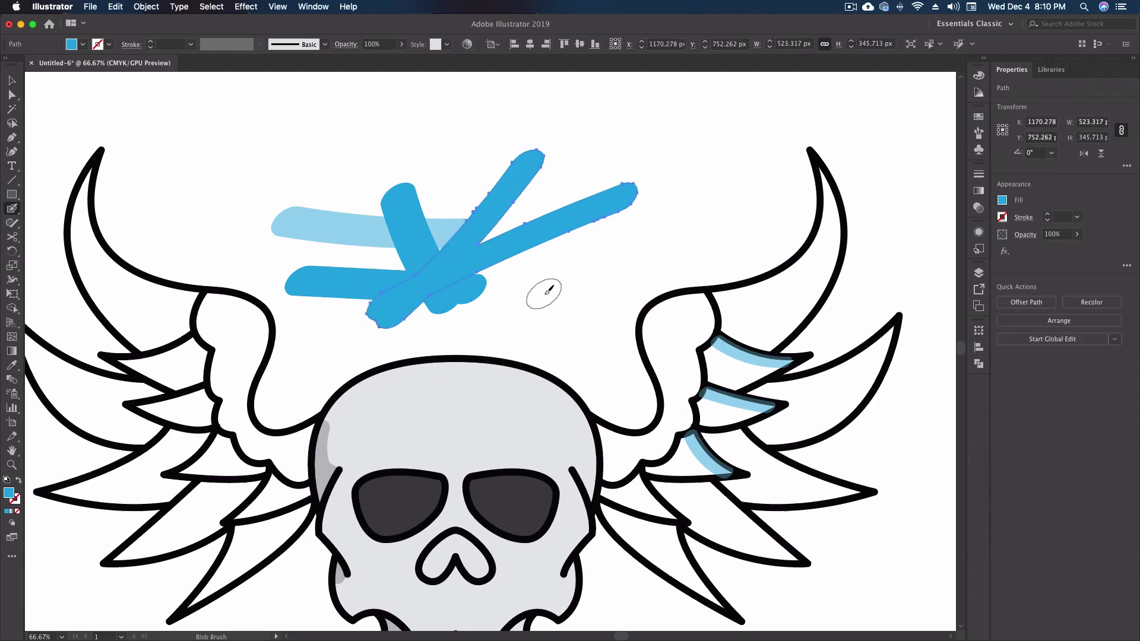
pyautogui.moveTo(344, 262); pyautogui.dragTo(537, 284)
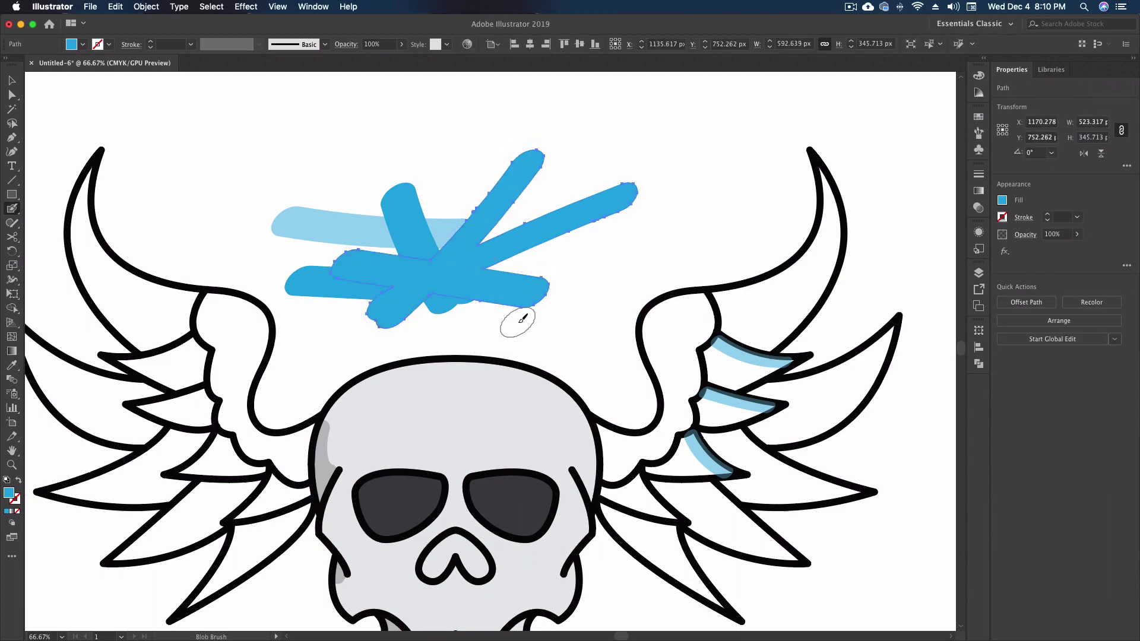